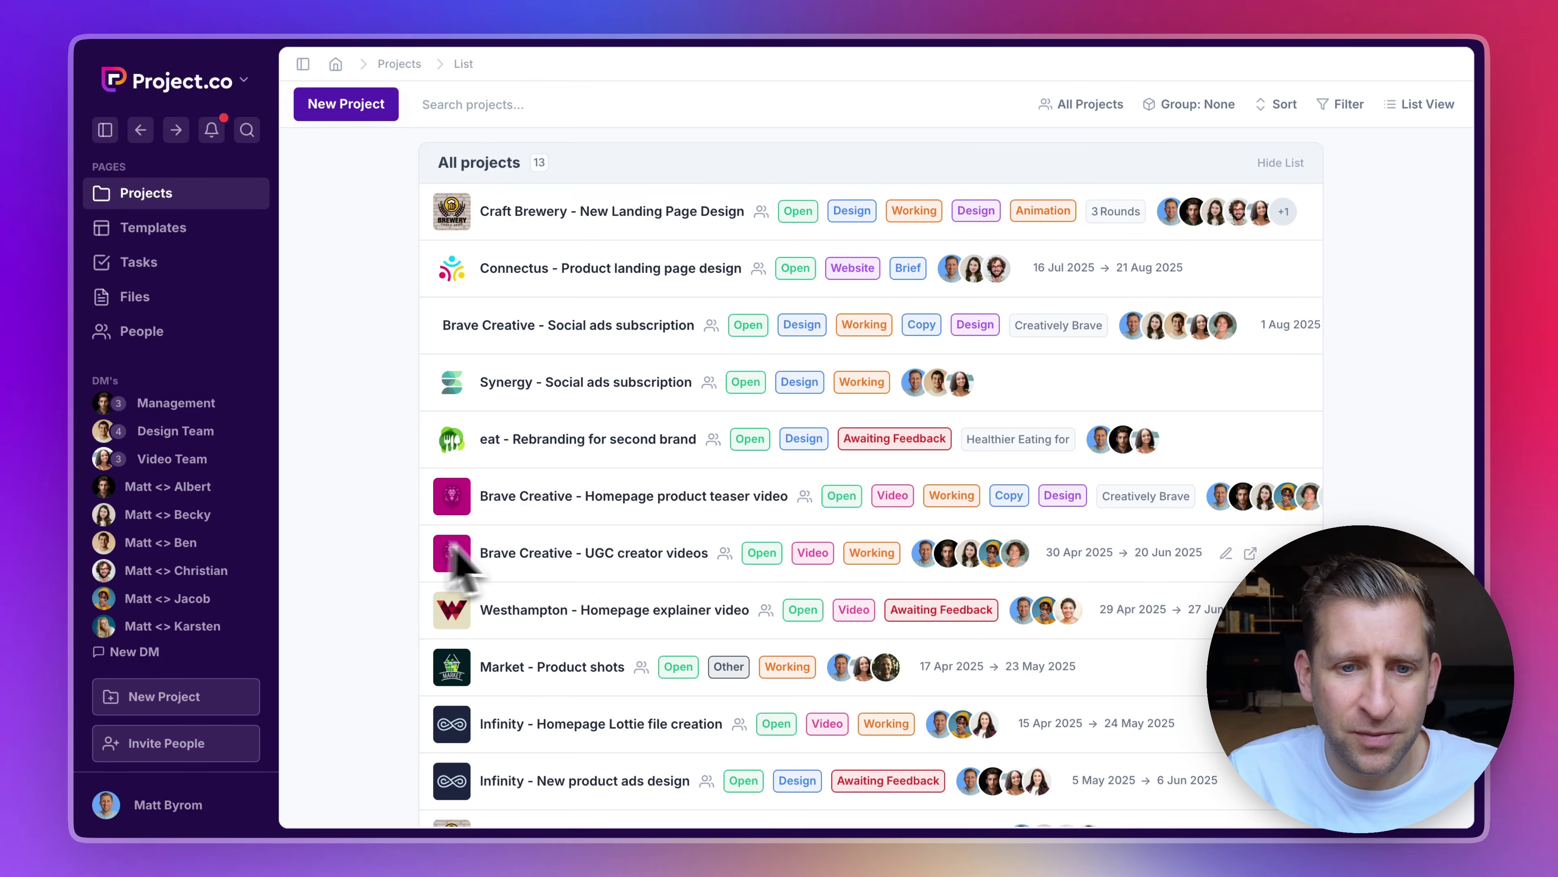
Open the discussions of the Brave Creative - Homepage product teaser video project and view the Freelance team chat and Internal chat.
{"action": "left_click", "coordinate": [638, 507]}
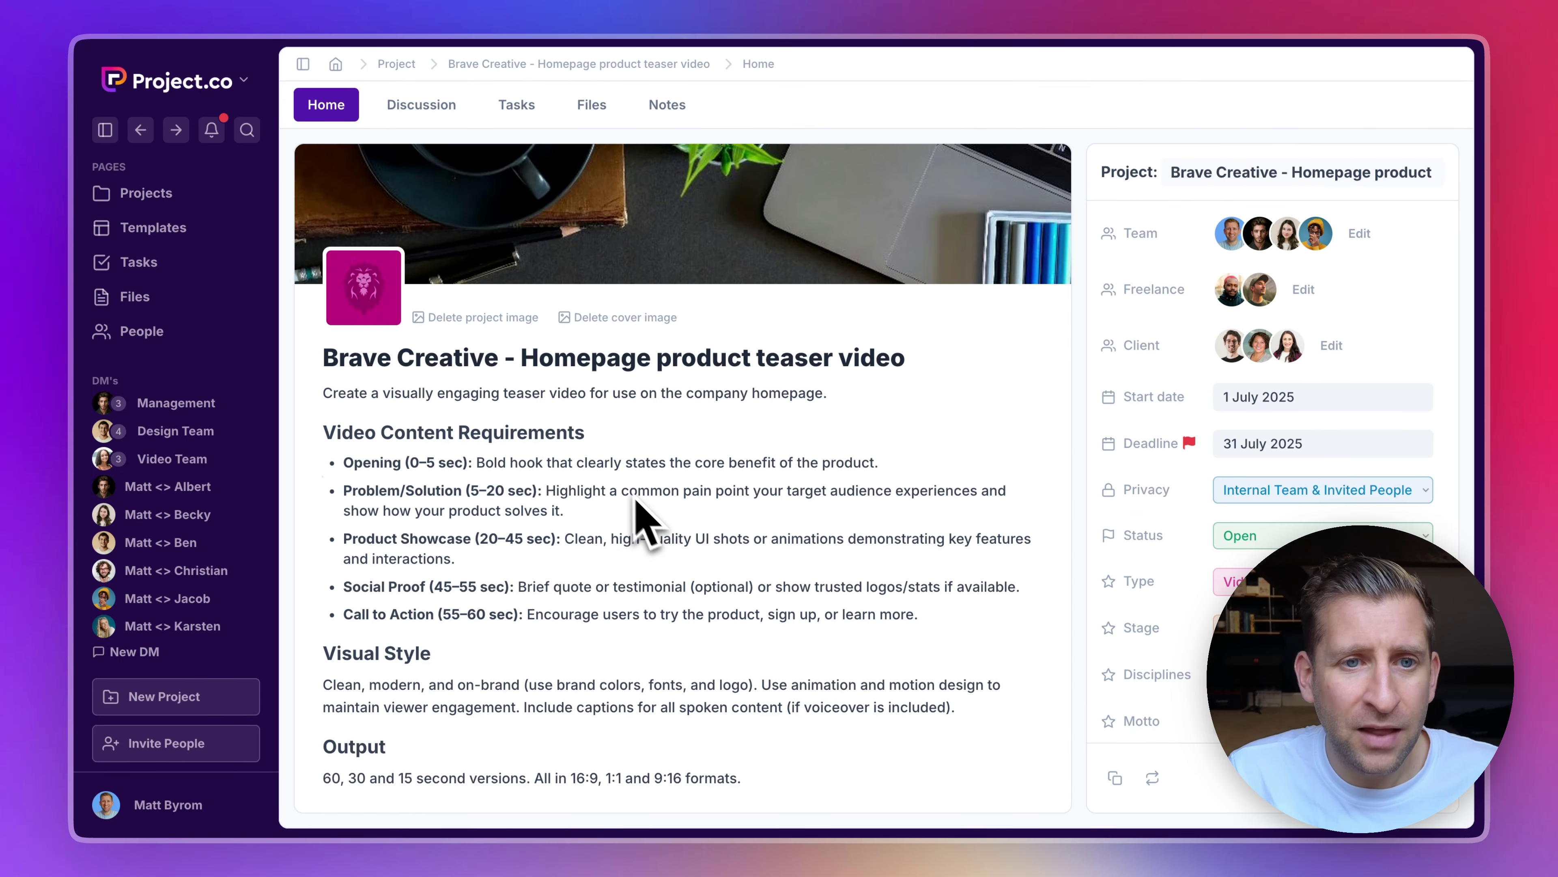
{"action": "left_click", "coordinate": [425, 105]}
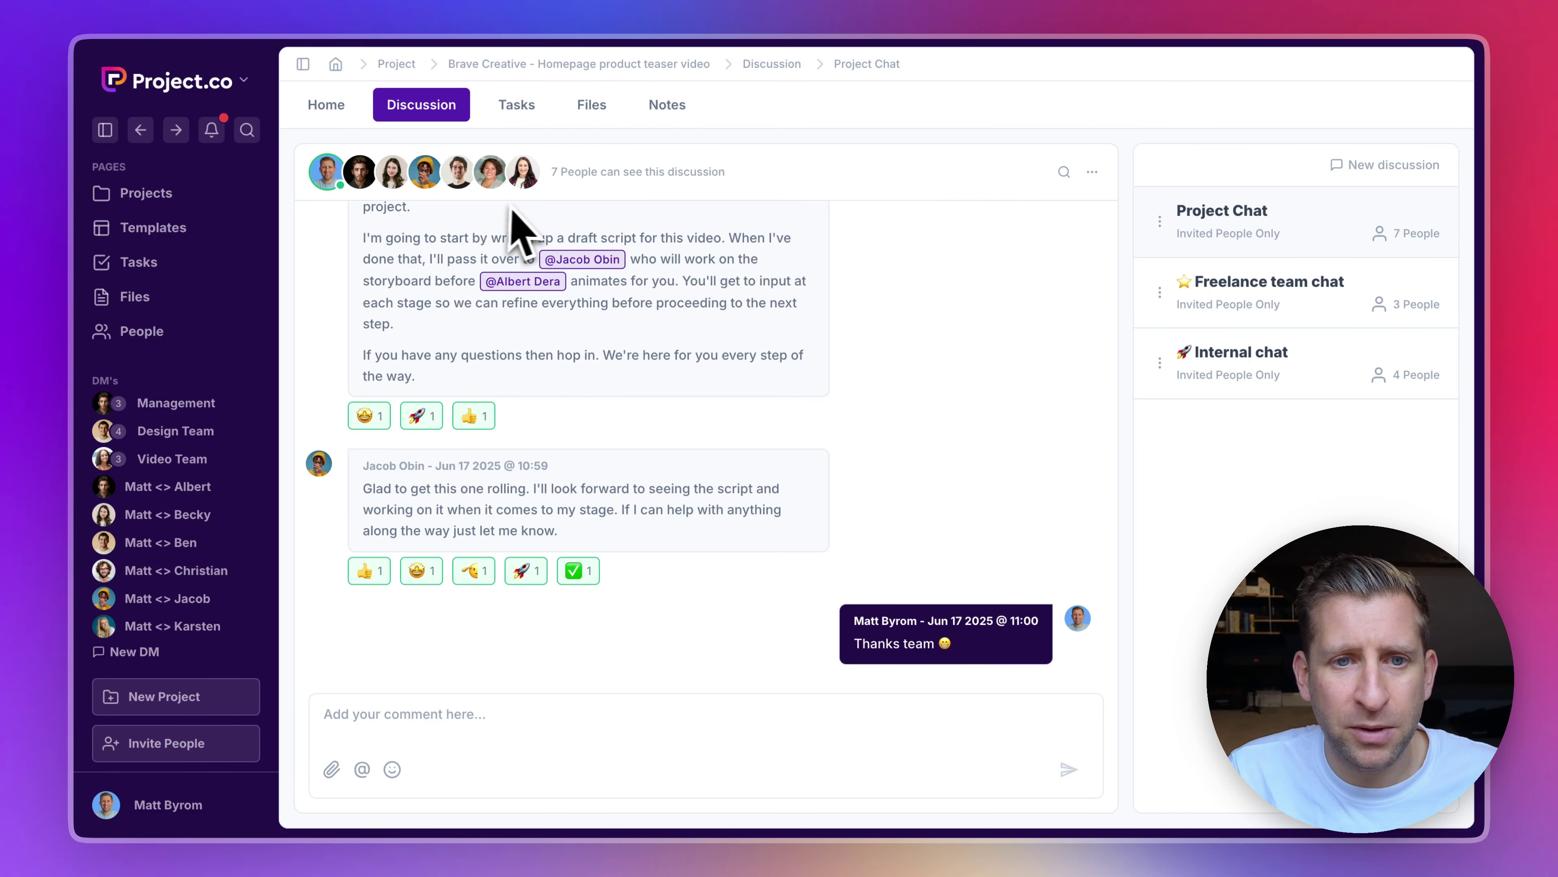
{"action": "left_click", "coordinate": [1255, 316]}
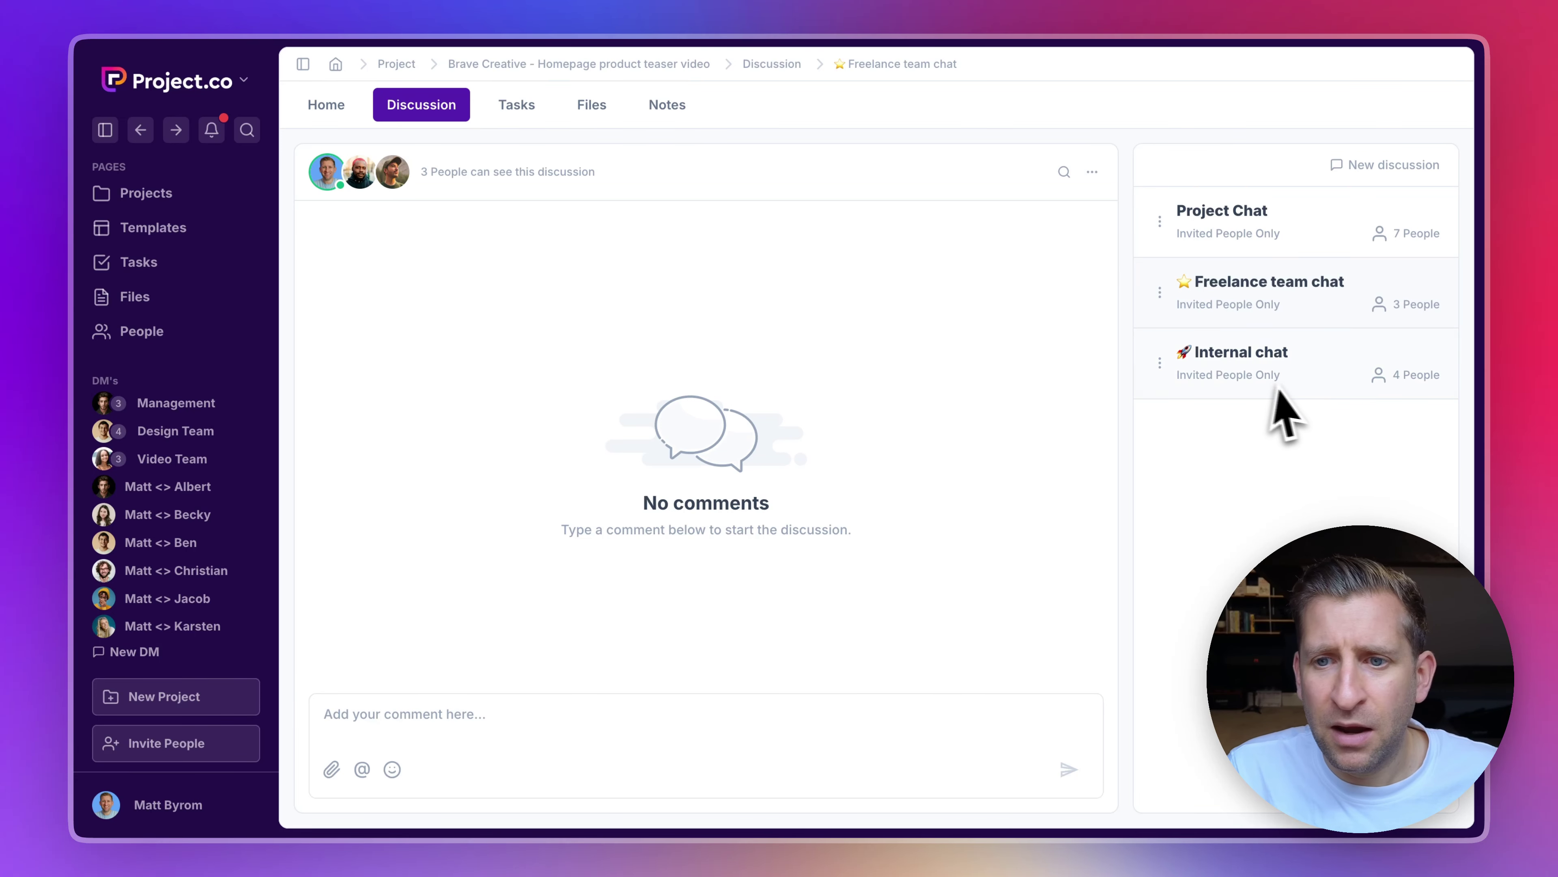
{"action": "left_click", "coordinate": [1291, 387]}
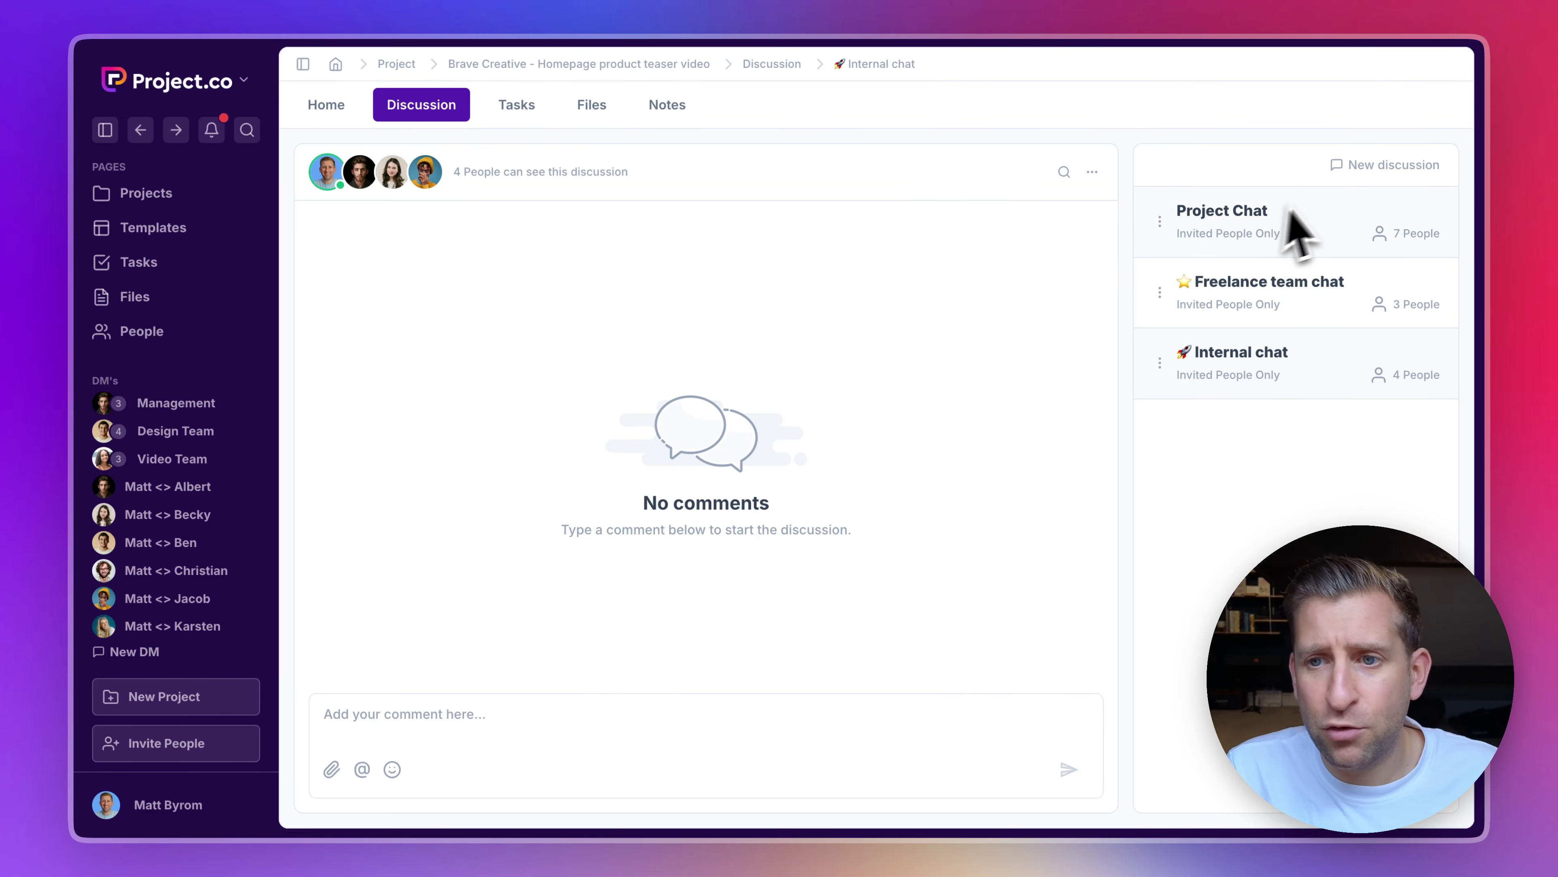
Draft a new discussion restricted to Invited People Only with two people added, and cancel it without creating it.
{"action": "left_click", "coordinate": [1382, 175]}
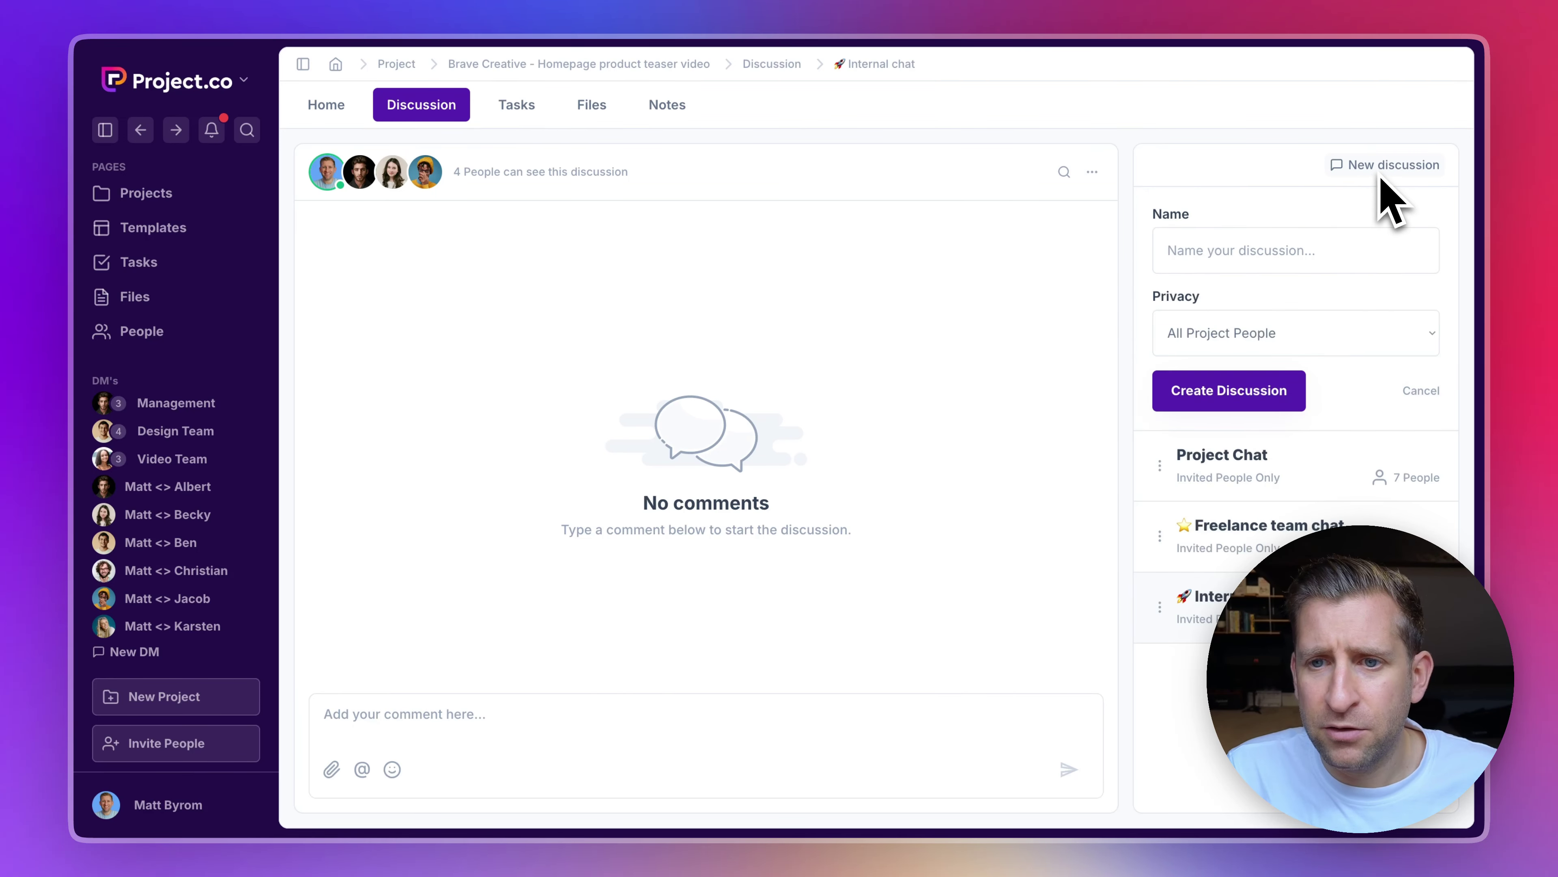
{"action": "left_click", "coordinate": [1259, 253]}
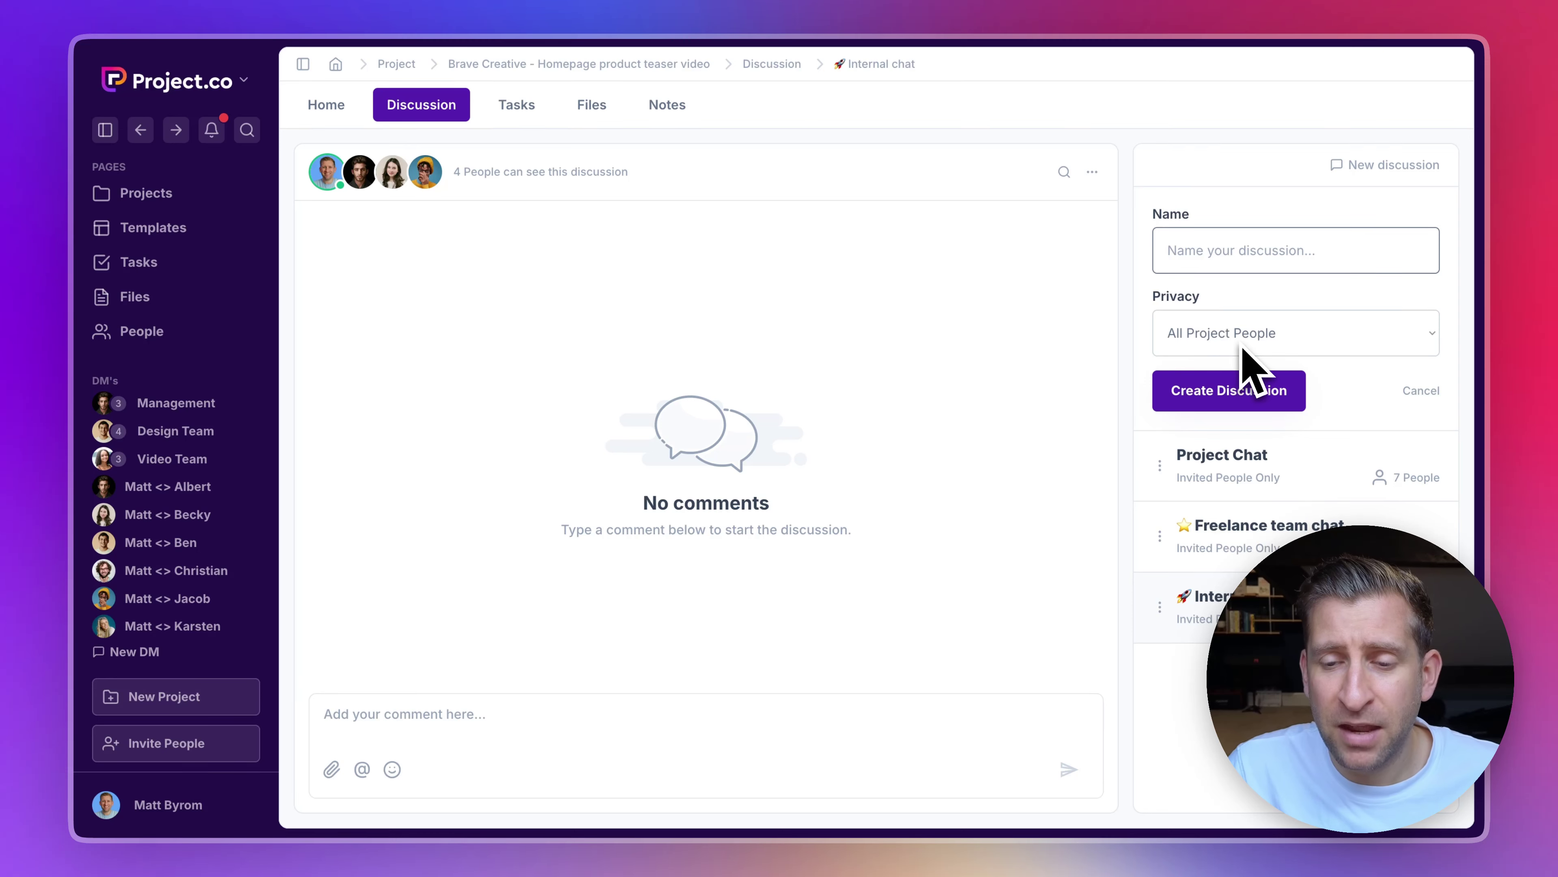
{"action": "left_click", "coordinate": [1225, 348]}
{"action": "left_click", "coordinate": [1248, 356]}
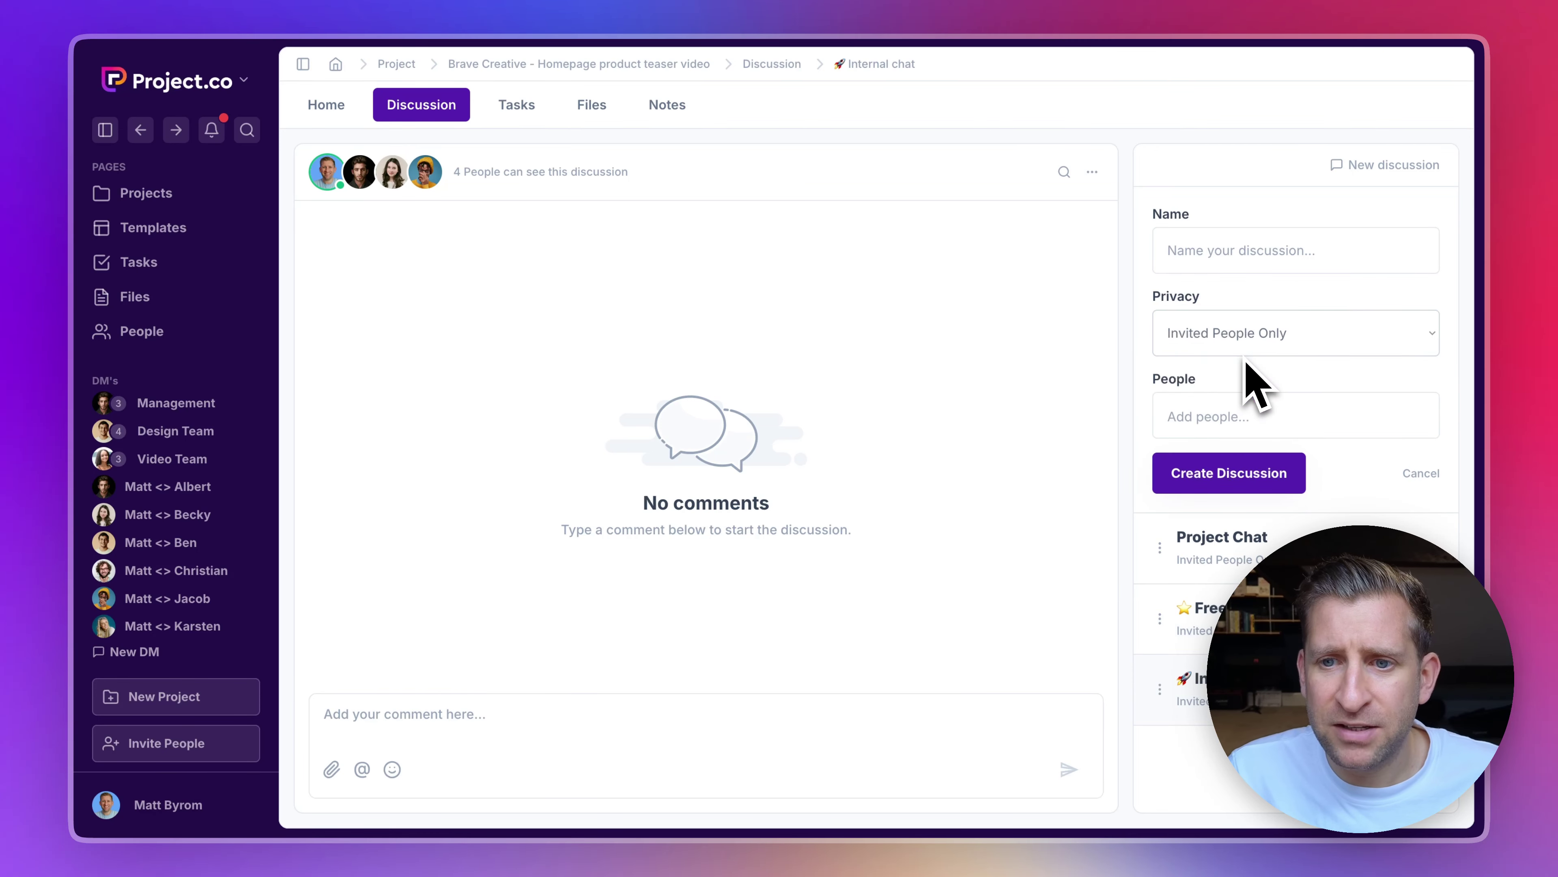
{"action": "left_click", "coordinate": [1258, 417]}
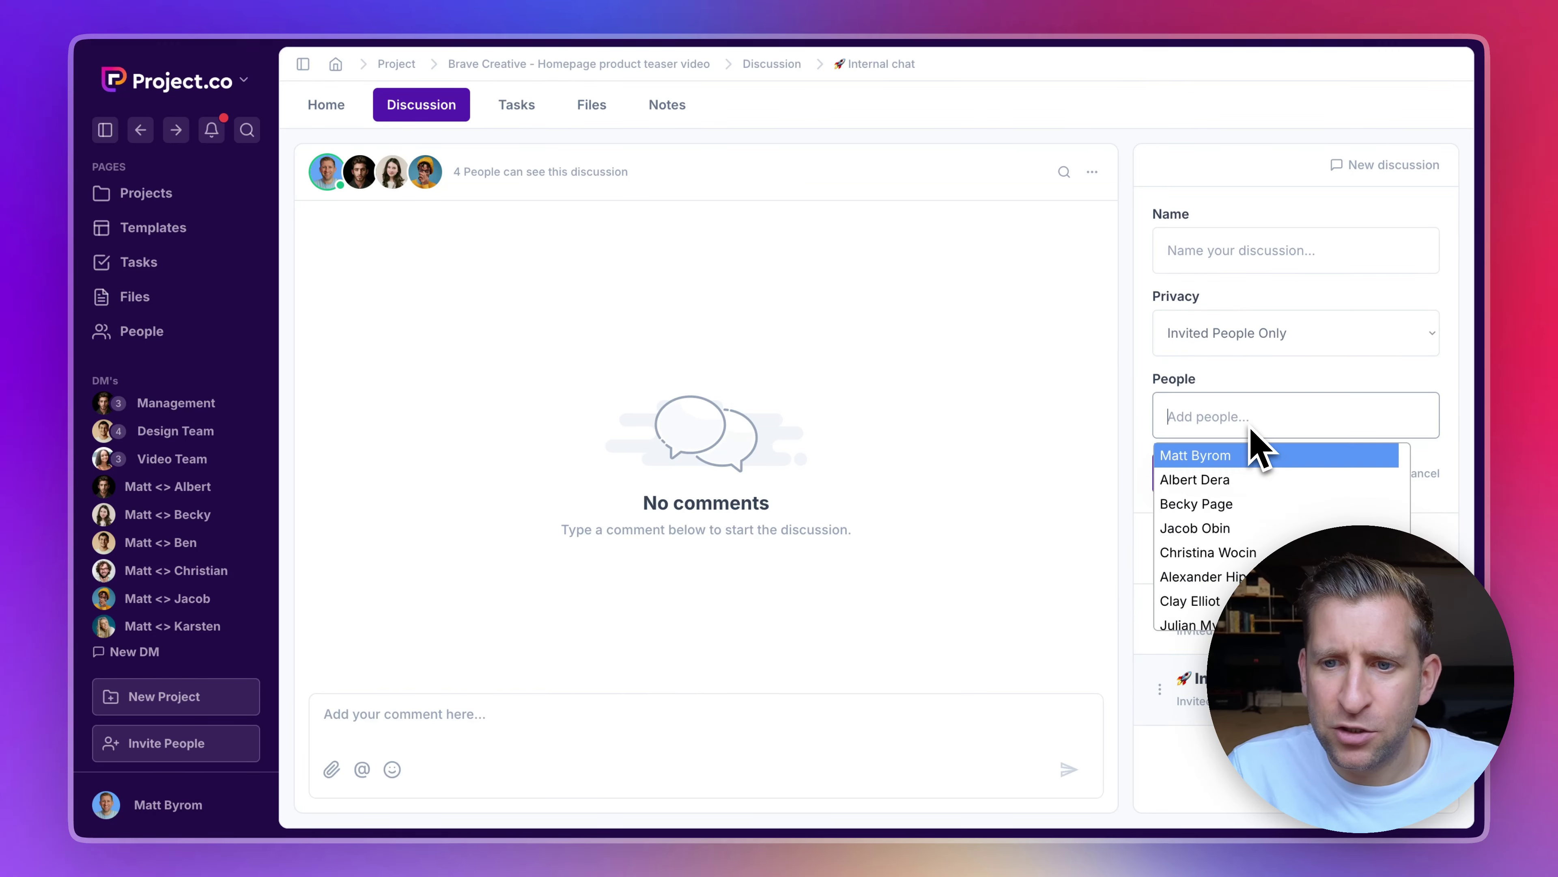
{"action": "left_click", "coordinate": [1232, 455]}
{"action": "left_click", "coordinate": [1285, 430]}
{"action": "left_click", "coordinate": [1236, 482]}
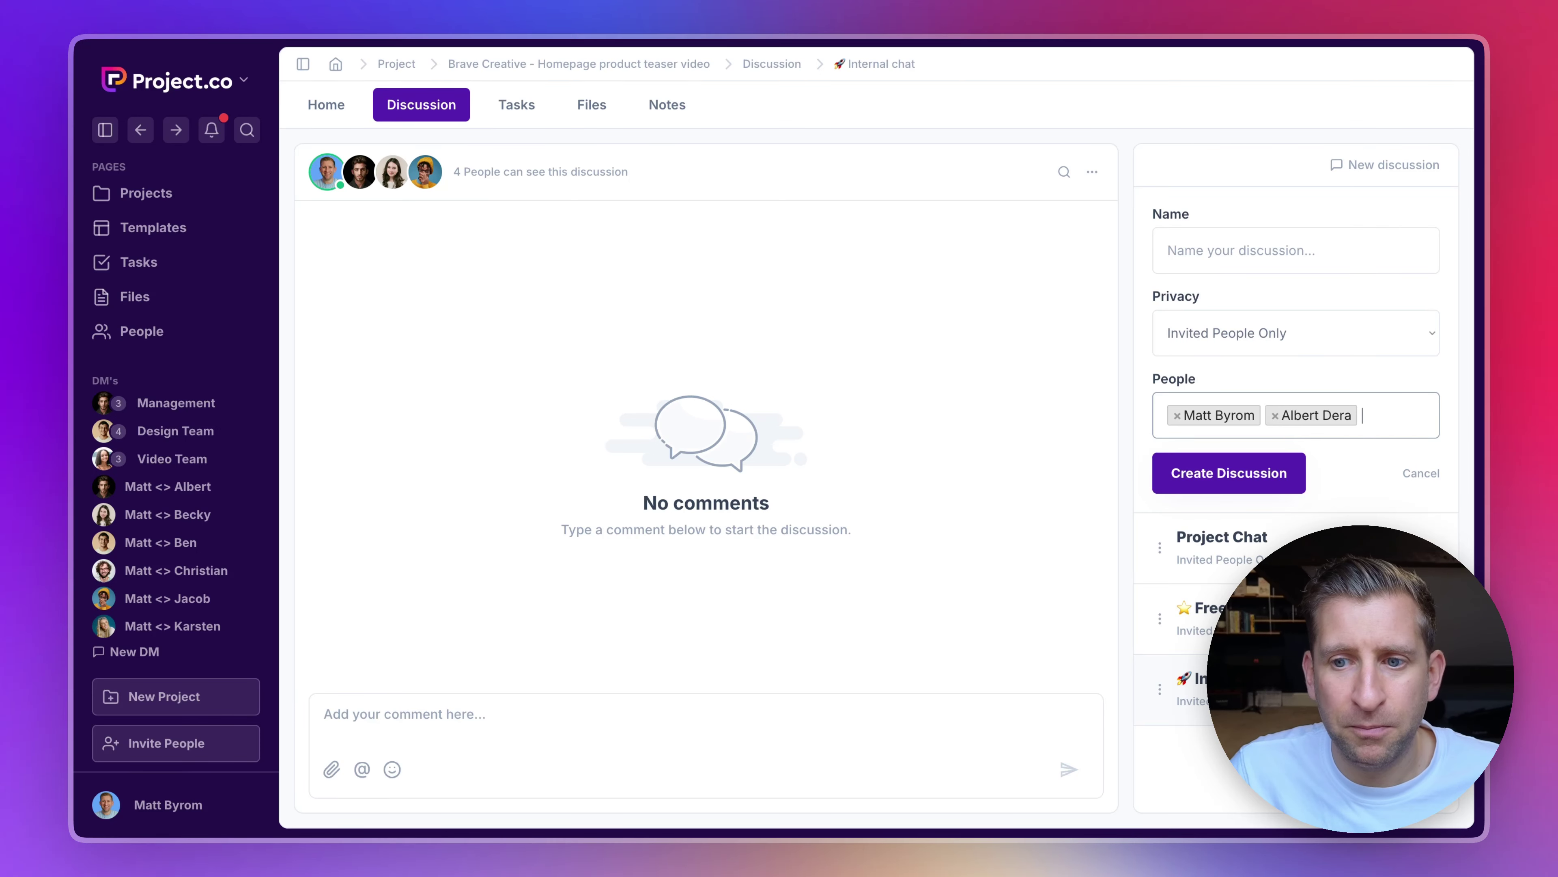
{"action": "left_click", "coordinate": [1418, 474]}
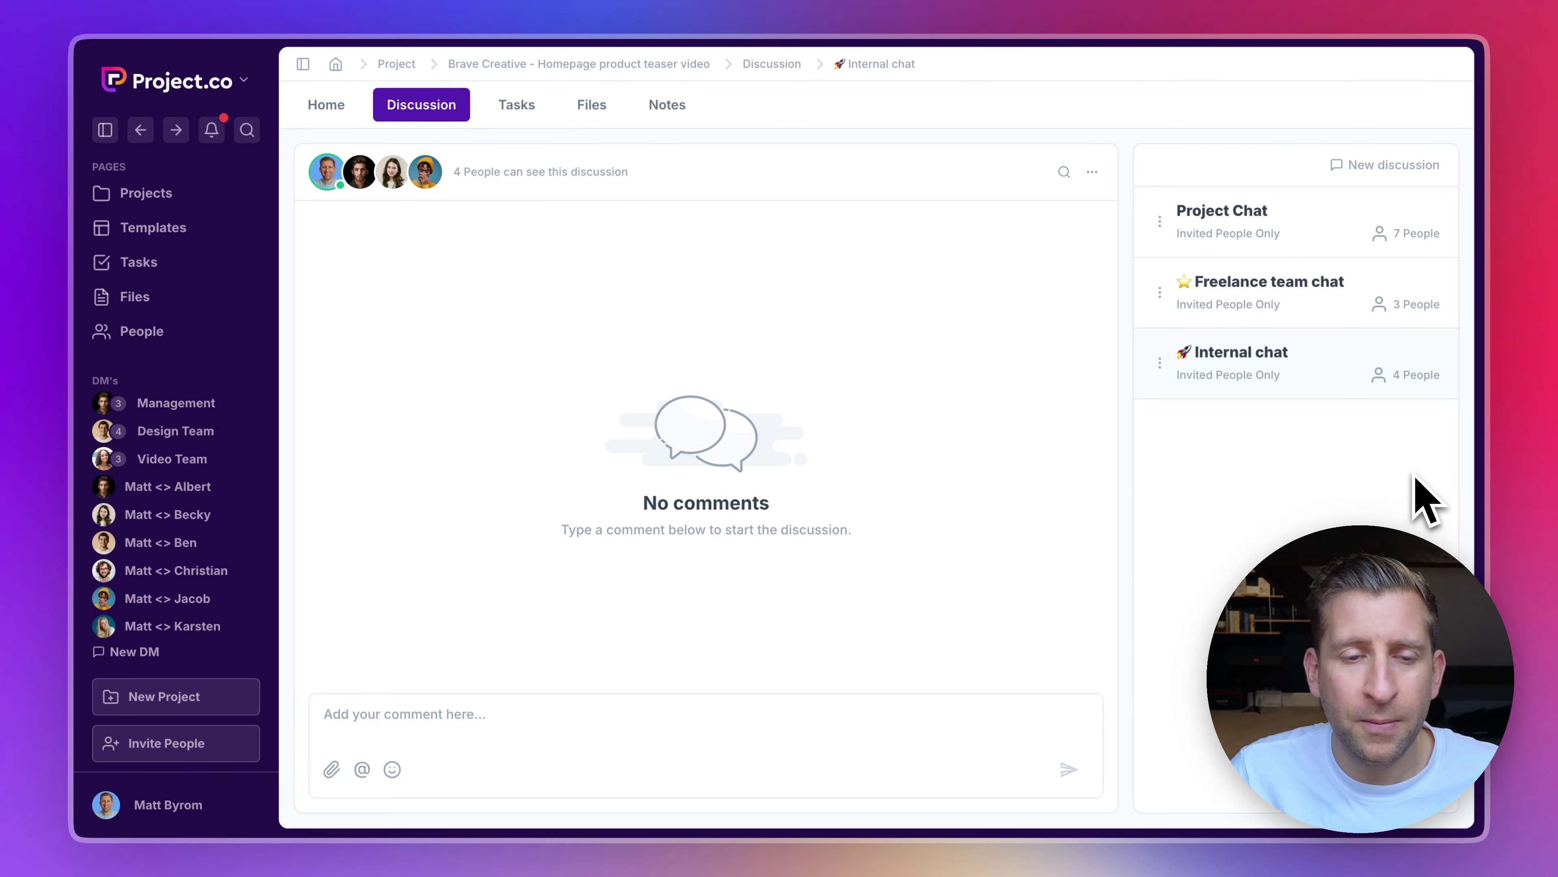
Open the Project Chat discussion, search it for "Thanks", and close the search.
{"action": "left_click", "coordinate": [1250, 216]}
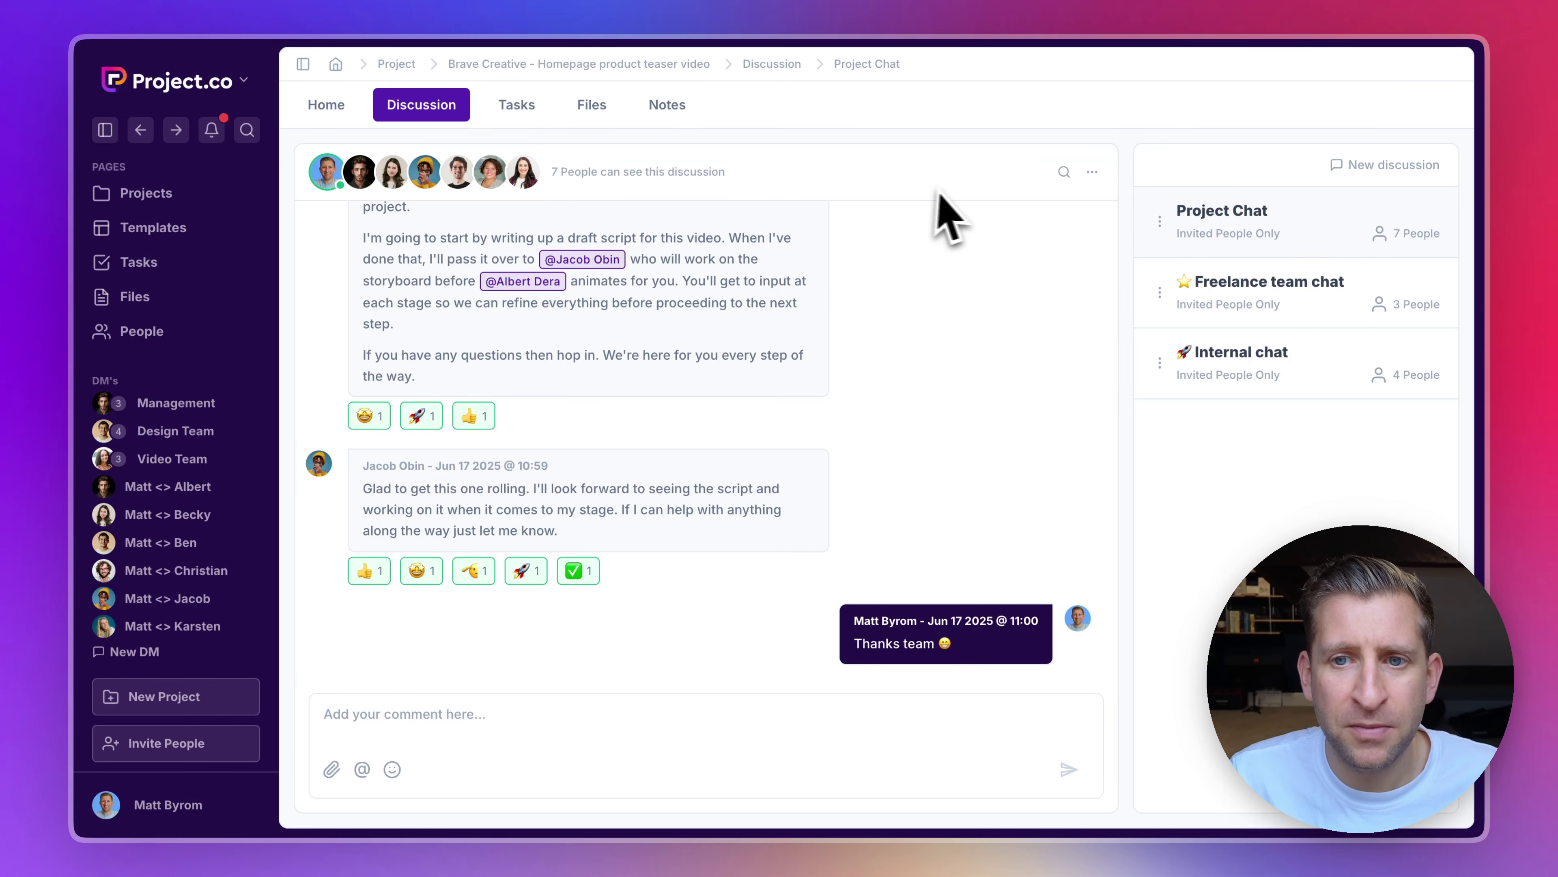
{"action": "left_click", "coordinate": [1056, 183]}
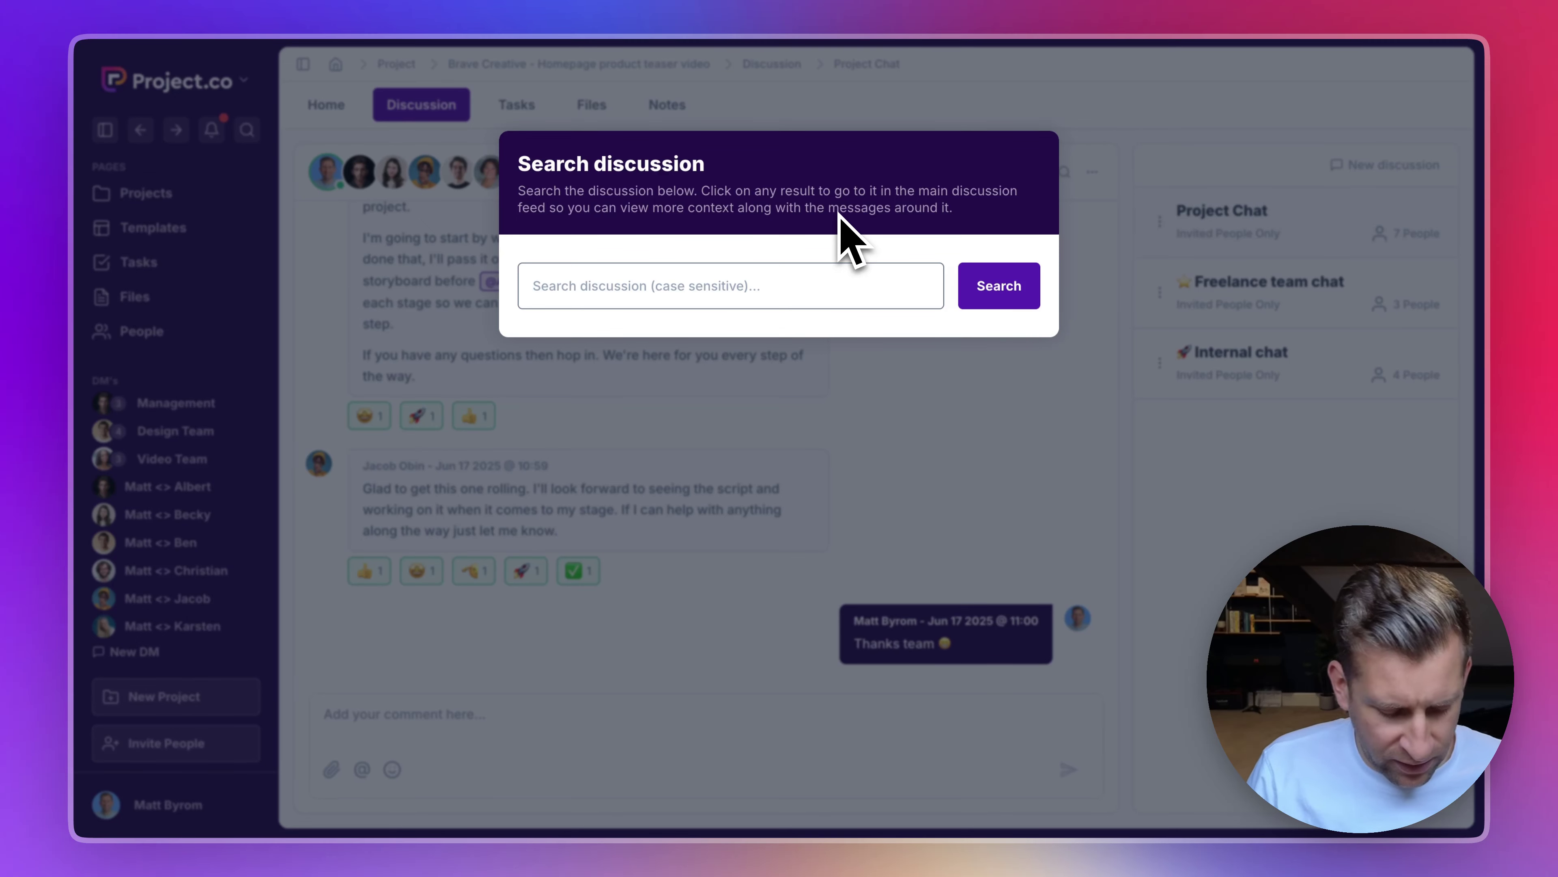
{"action": "type", "text": "Thanks"}
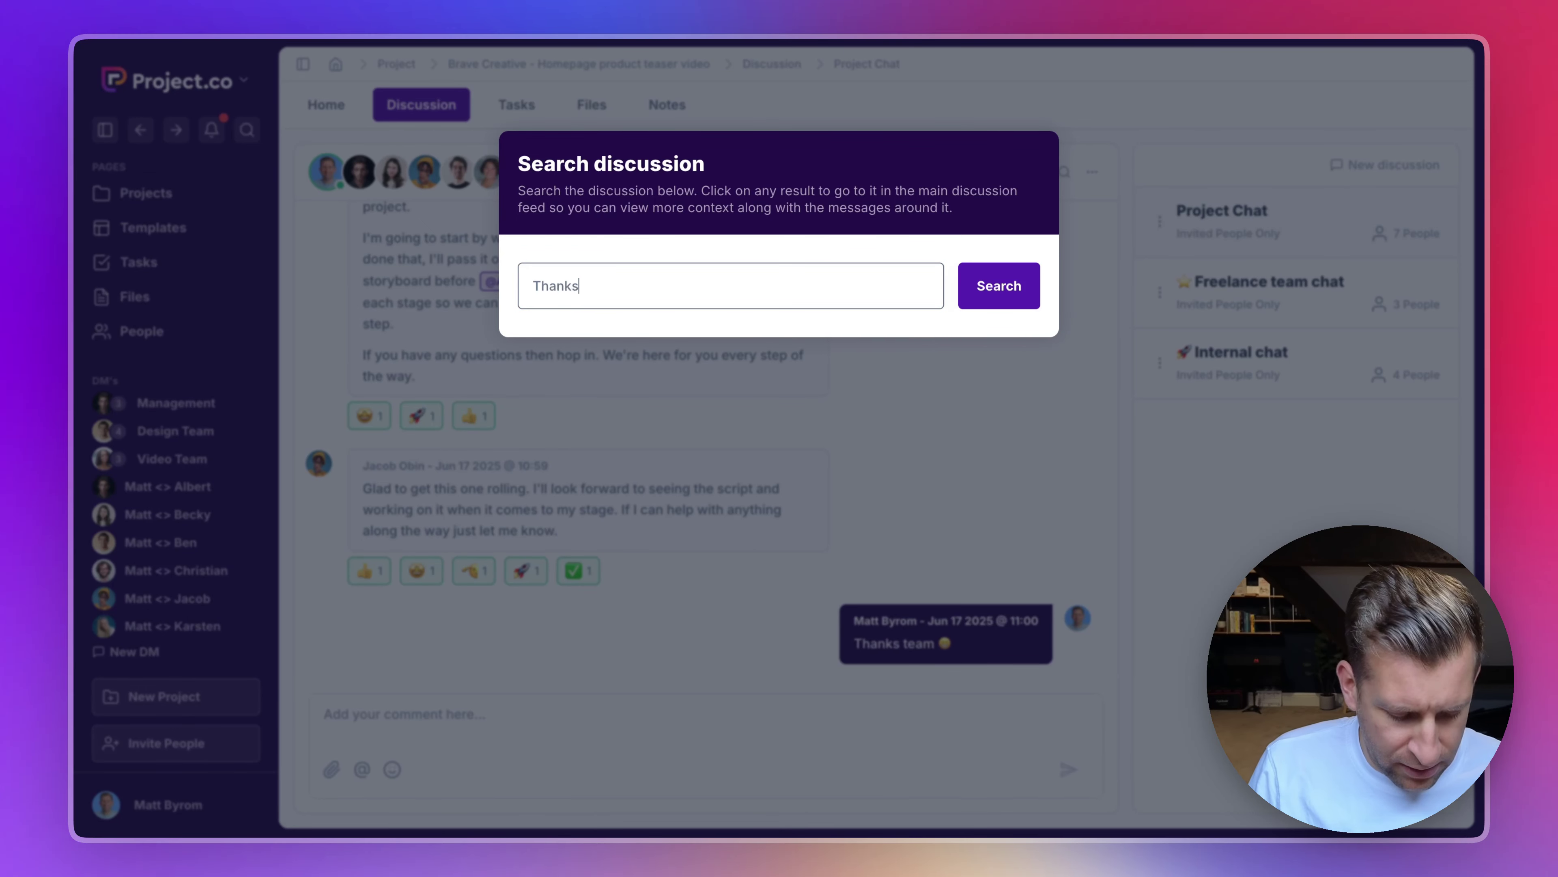
{"action": "left_click", "coordinate": [1015, 286]}
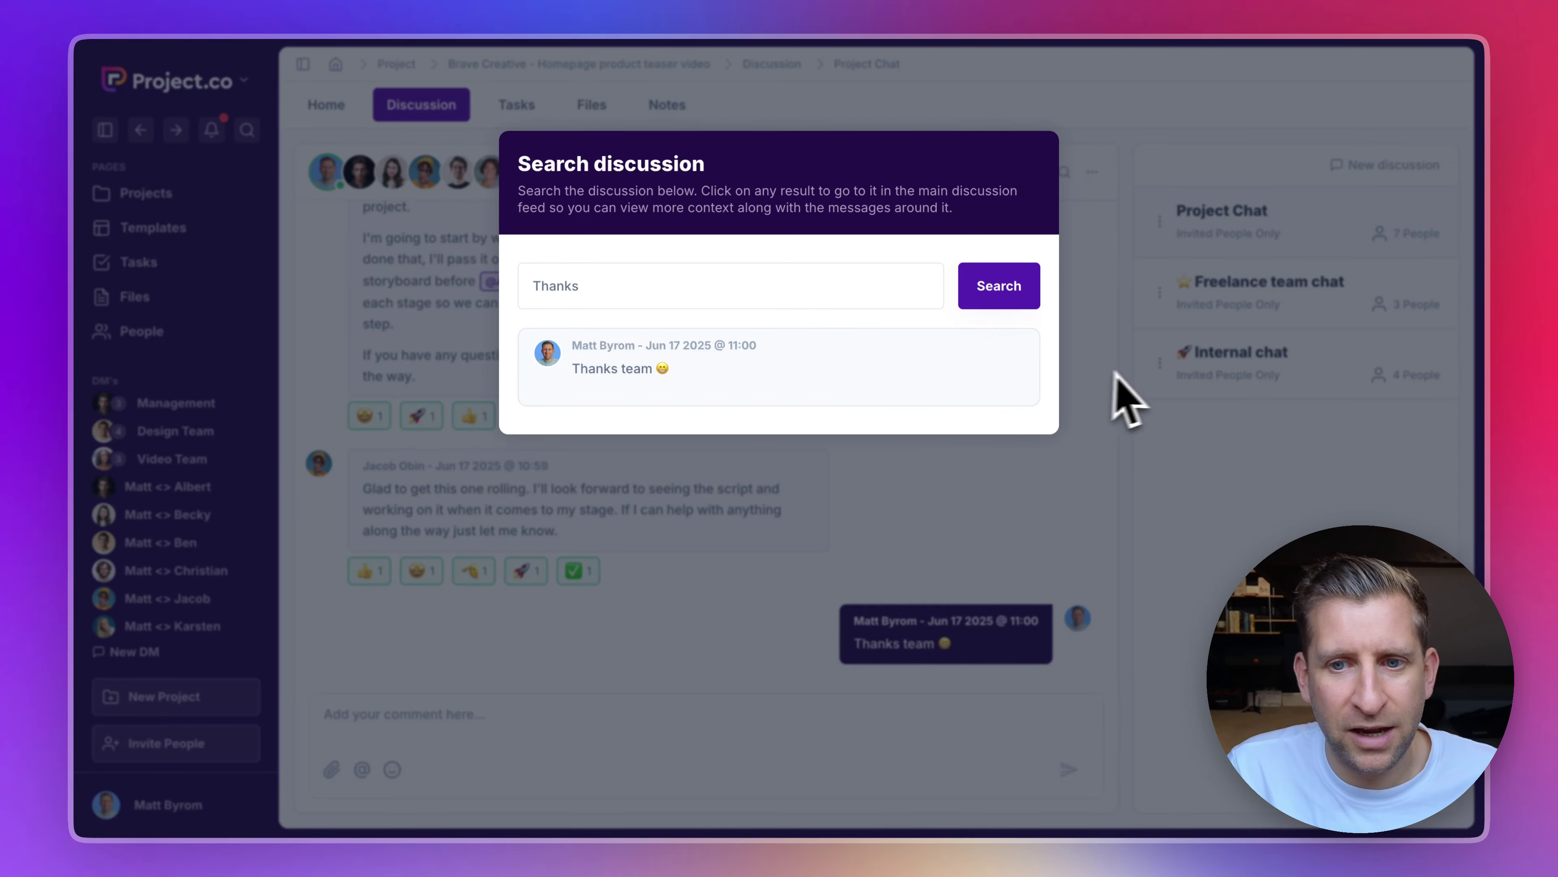
{"action": "left_click", "coordinate": [1120, 399]}
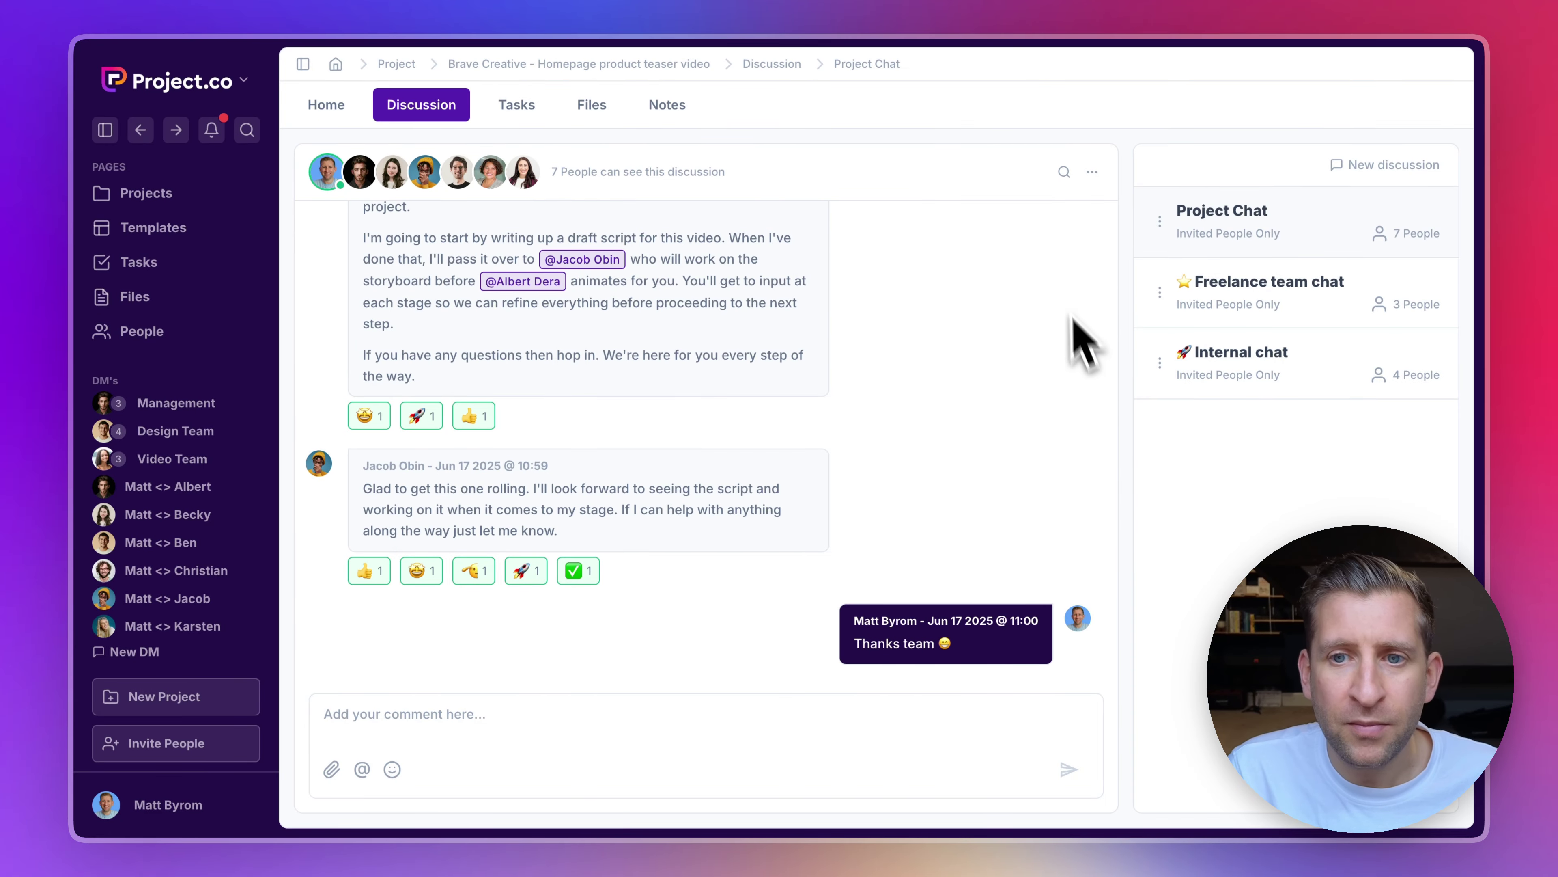
View the Project Chat's edit options, including the people available to add, and close them without changes.
{"action": "left_click", "coordinate": [1093, 173]}
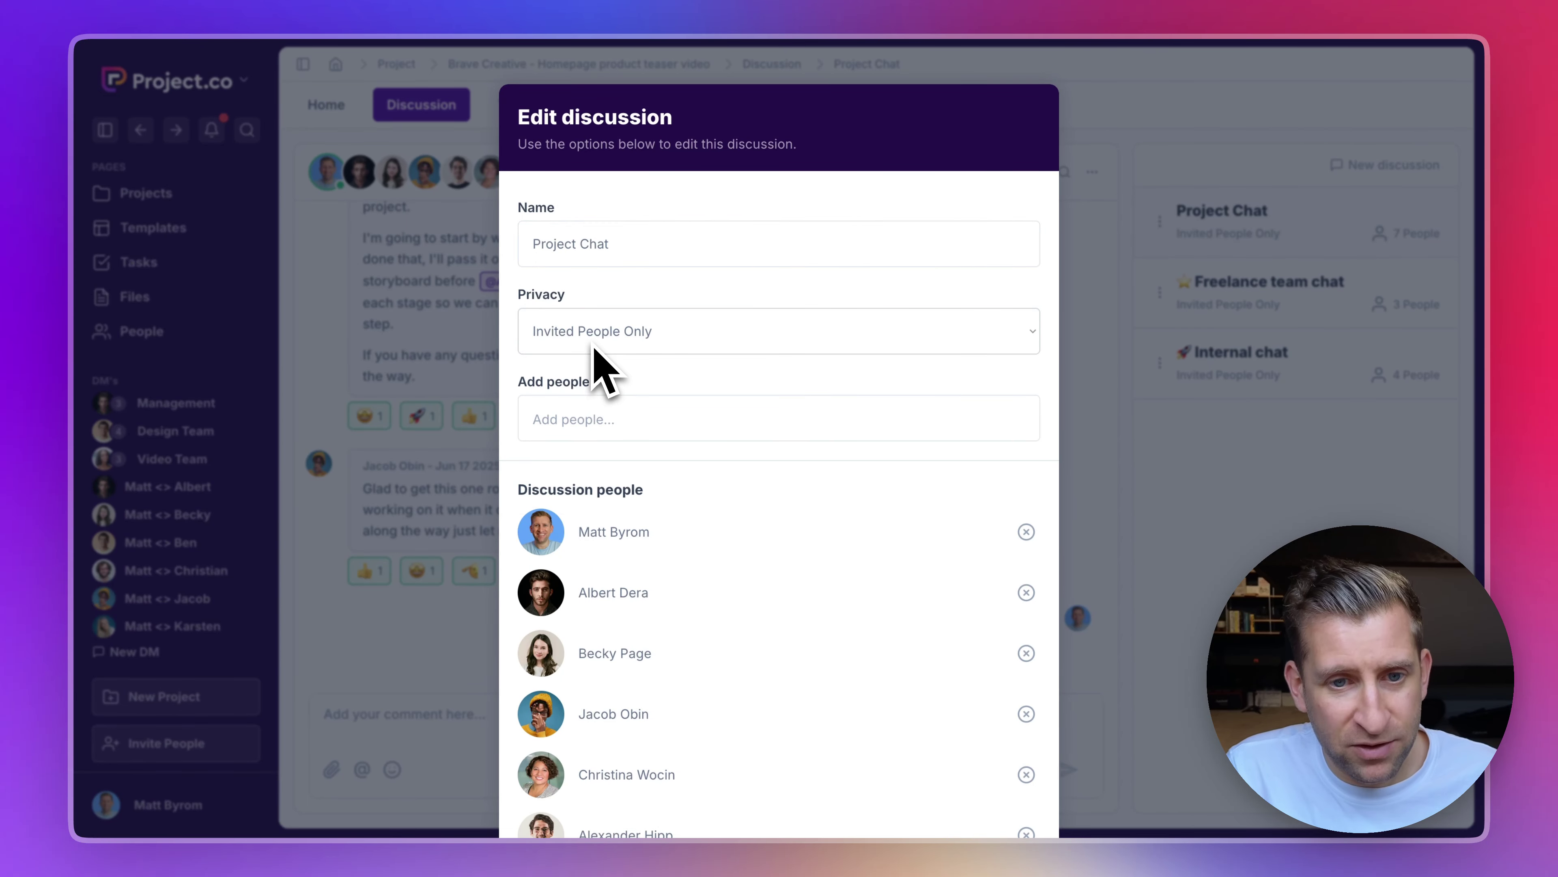
{"action": "left_click", "coordinate": [561, 410]}
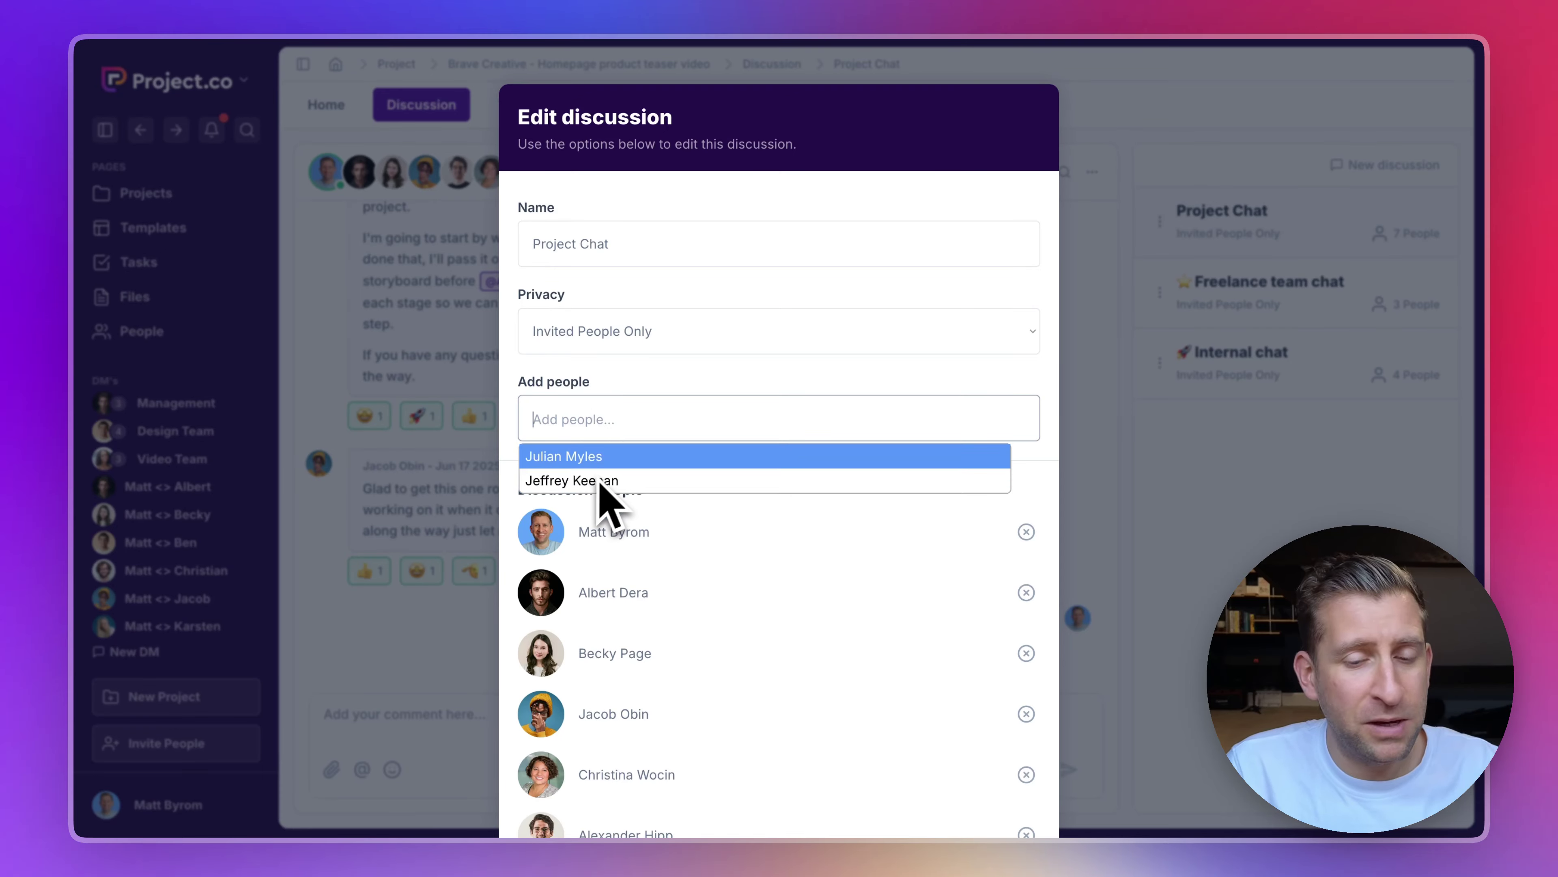
{"action": "left_click", "coordinate": [632, 388]}
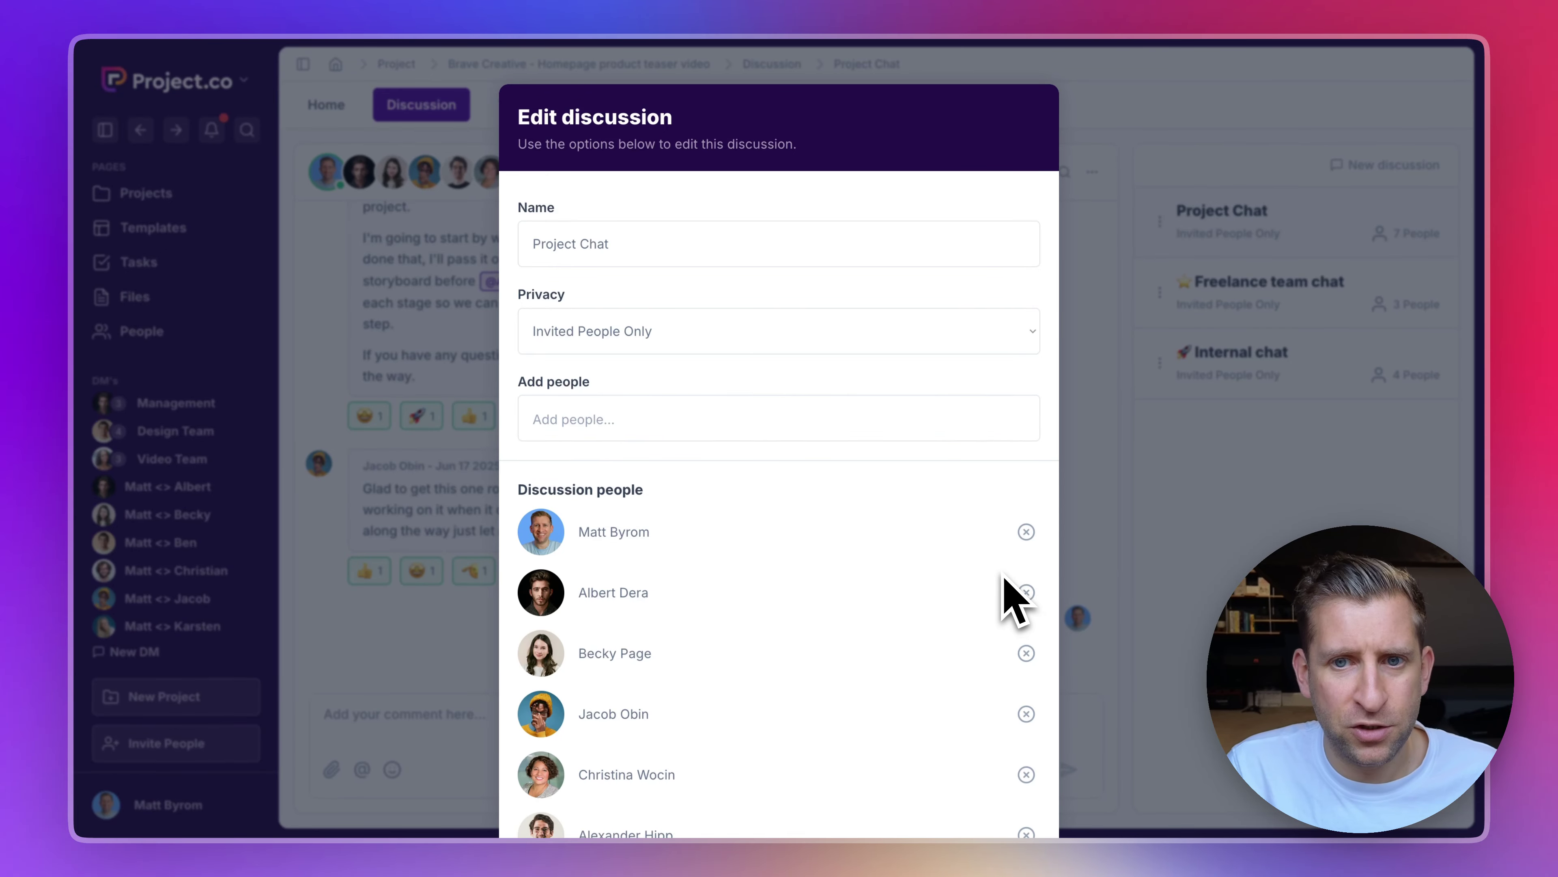
{"action": "left_click", "coordinate": [1123, 553]}
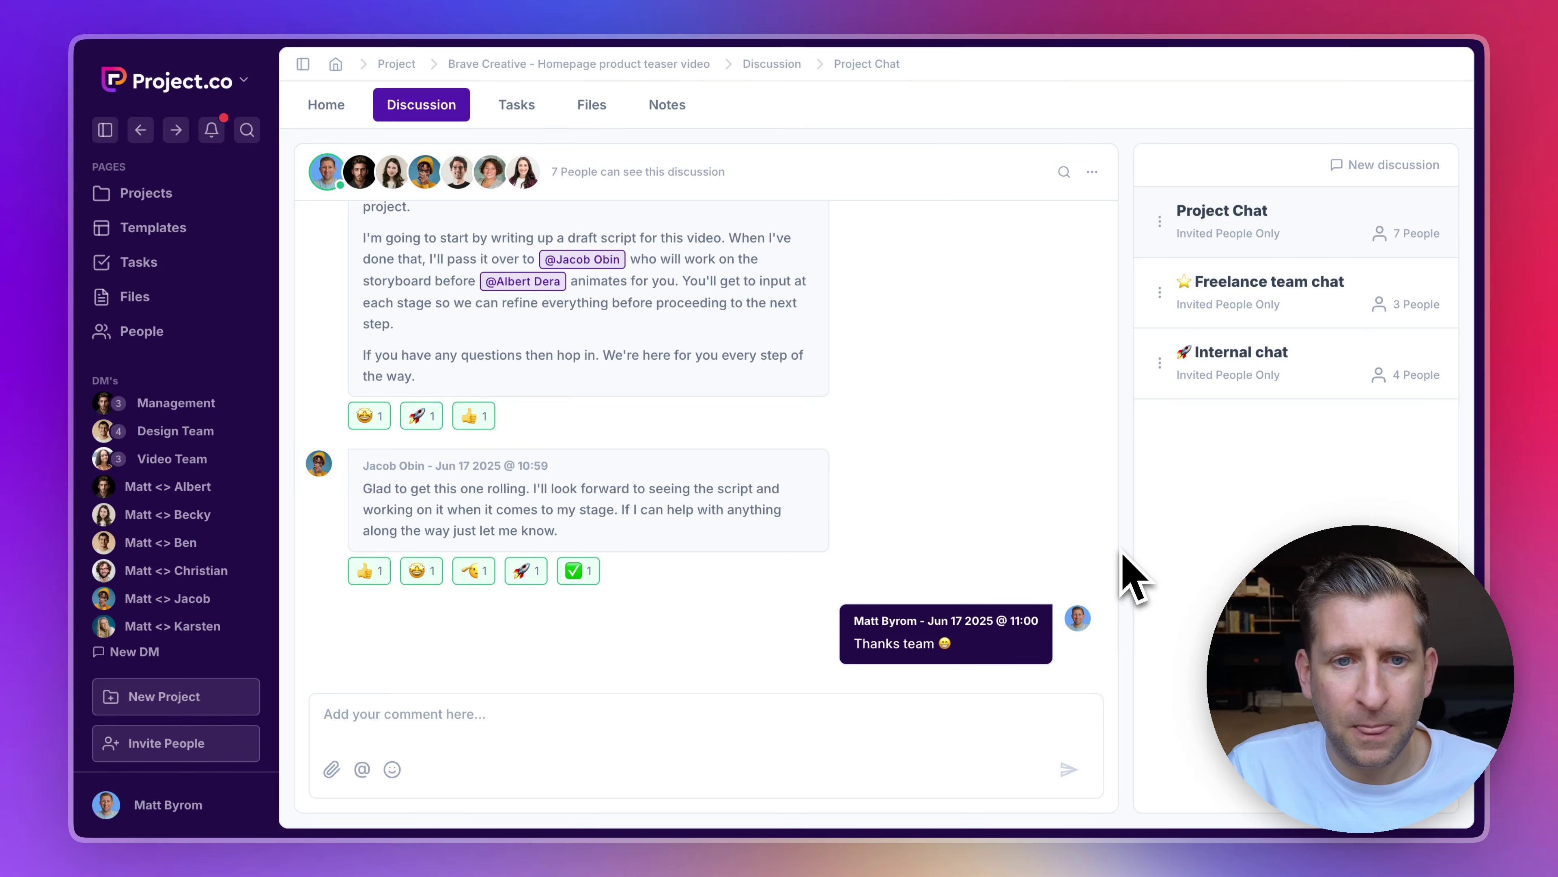
Reply "Thanks!" in a thread under the message welcoming people to the project, and close the thread.
{"action": "scroll", "coordinate": [552, 405], "scroll_direction": "up", "scroll_amount": 2}
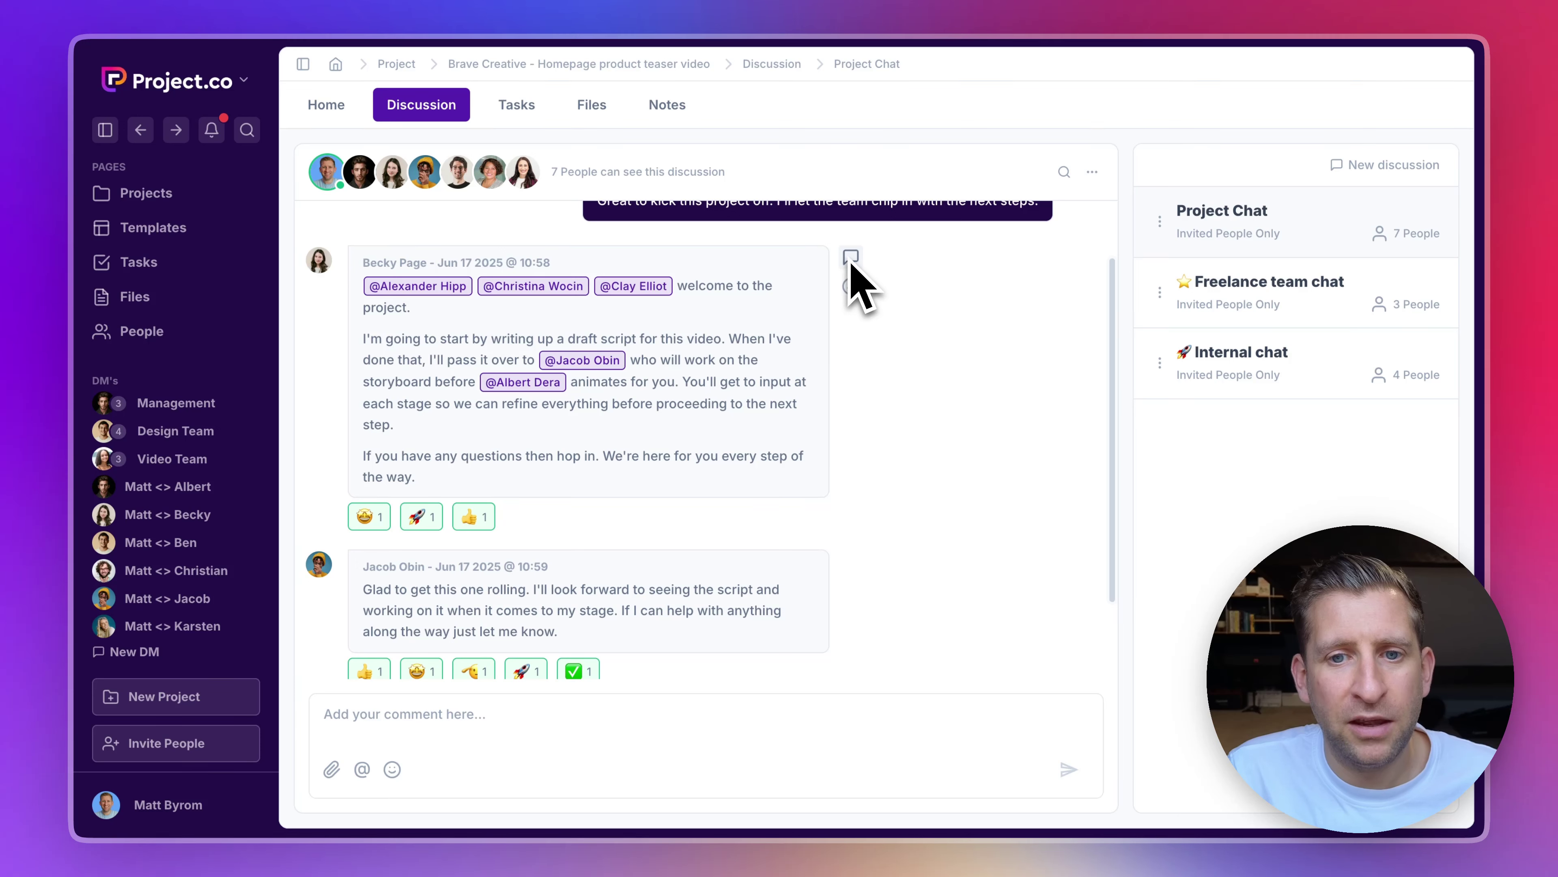
{"action": "left_click", "coordinate": [851, 258]}
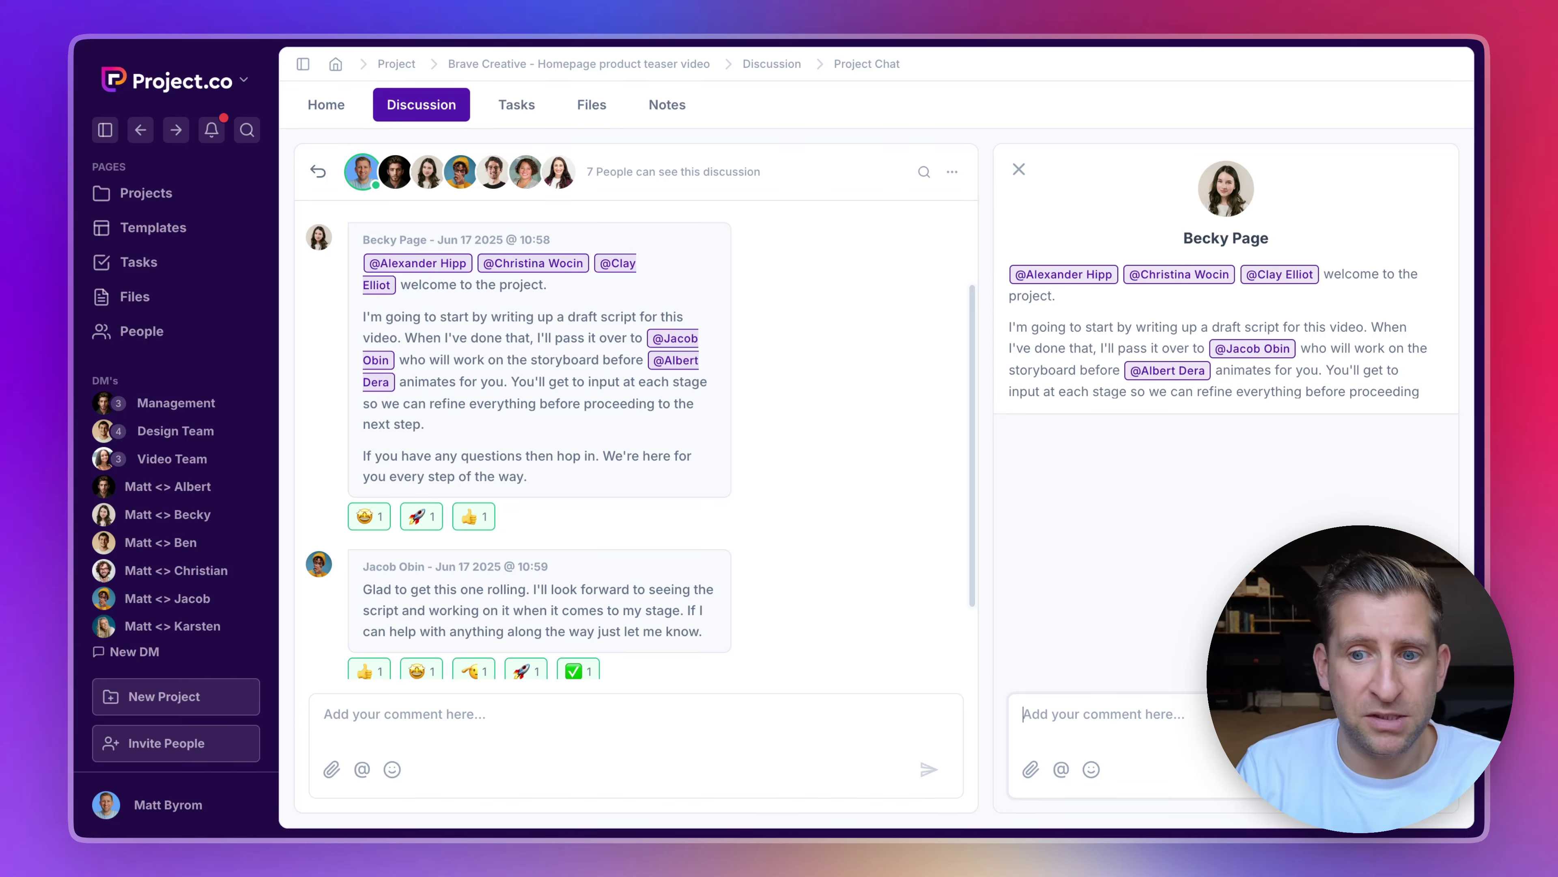
{"action": "type", "text": "Thanks!"}
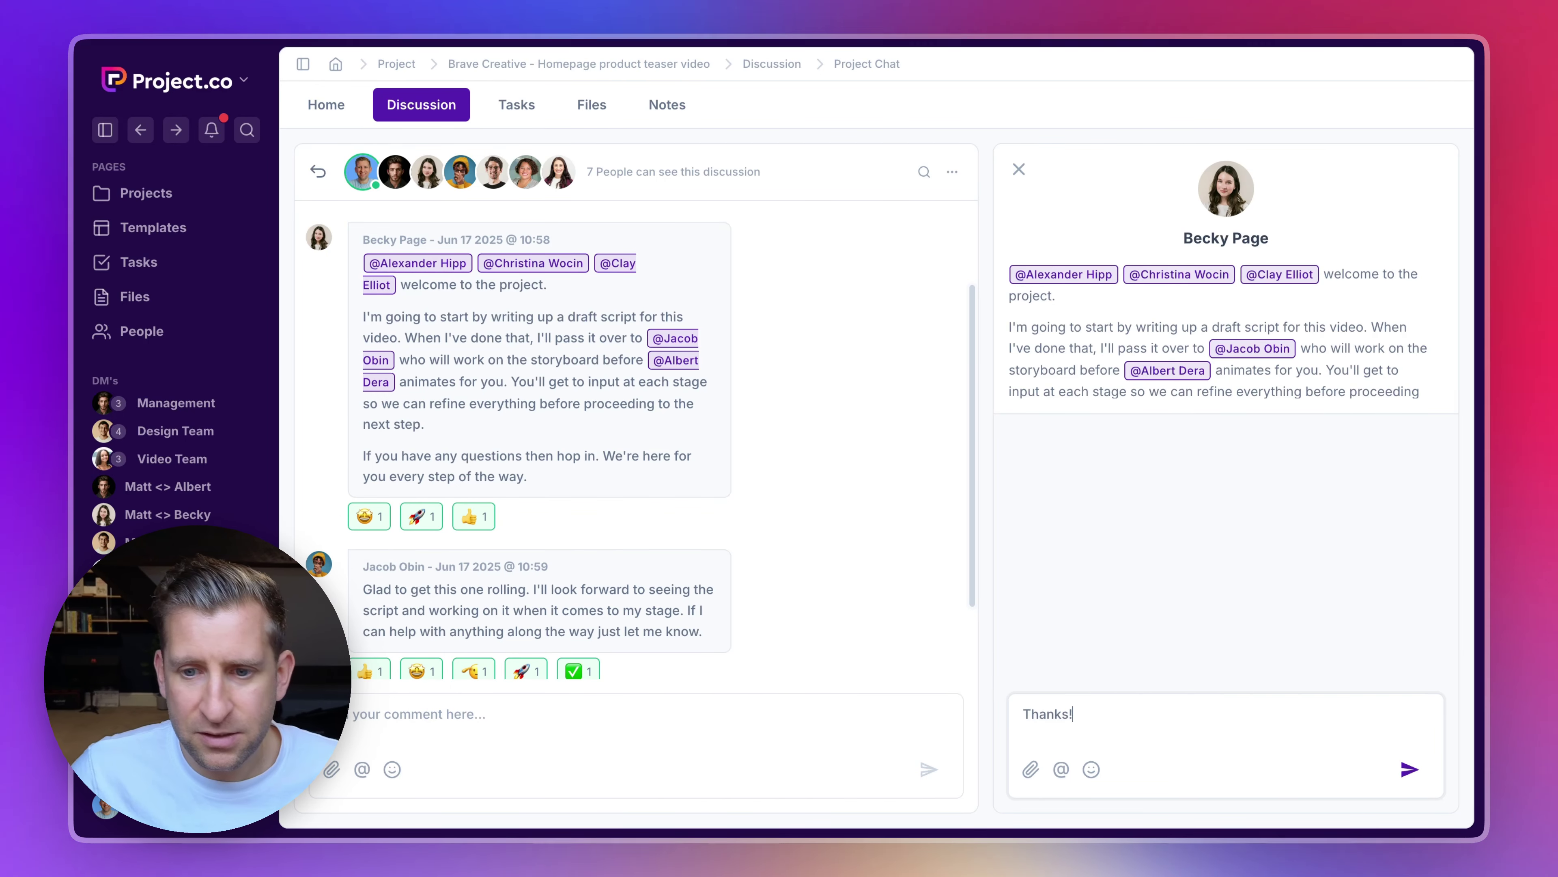
{"action": "left_click", "coordinate": [1409, 771]}
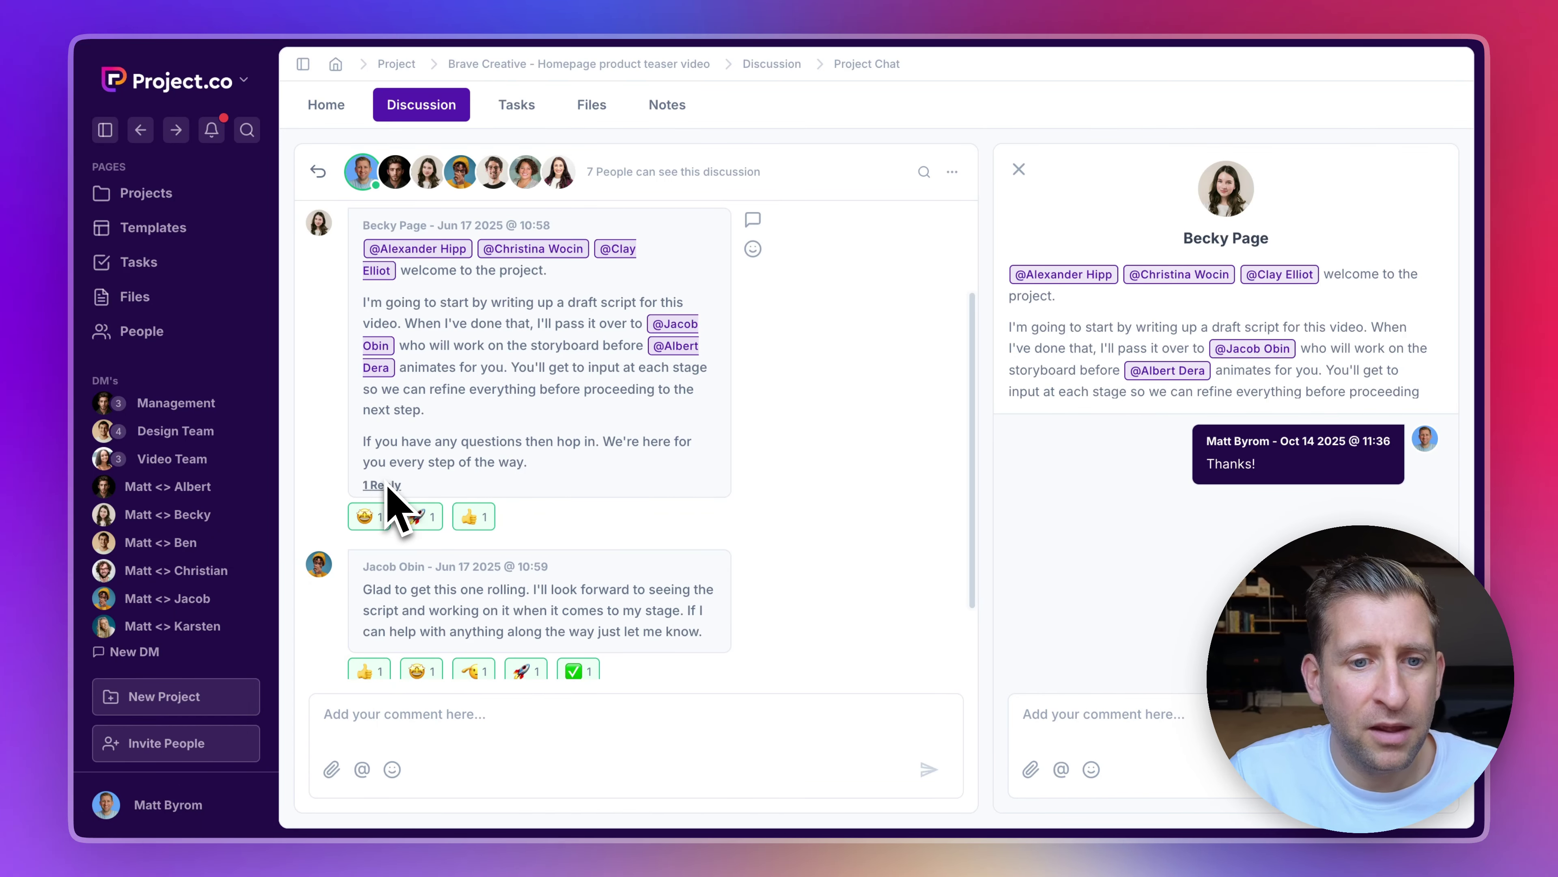
{"action": "left_click", "coordinate": [1019, 170]}
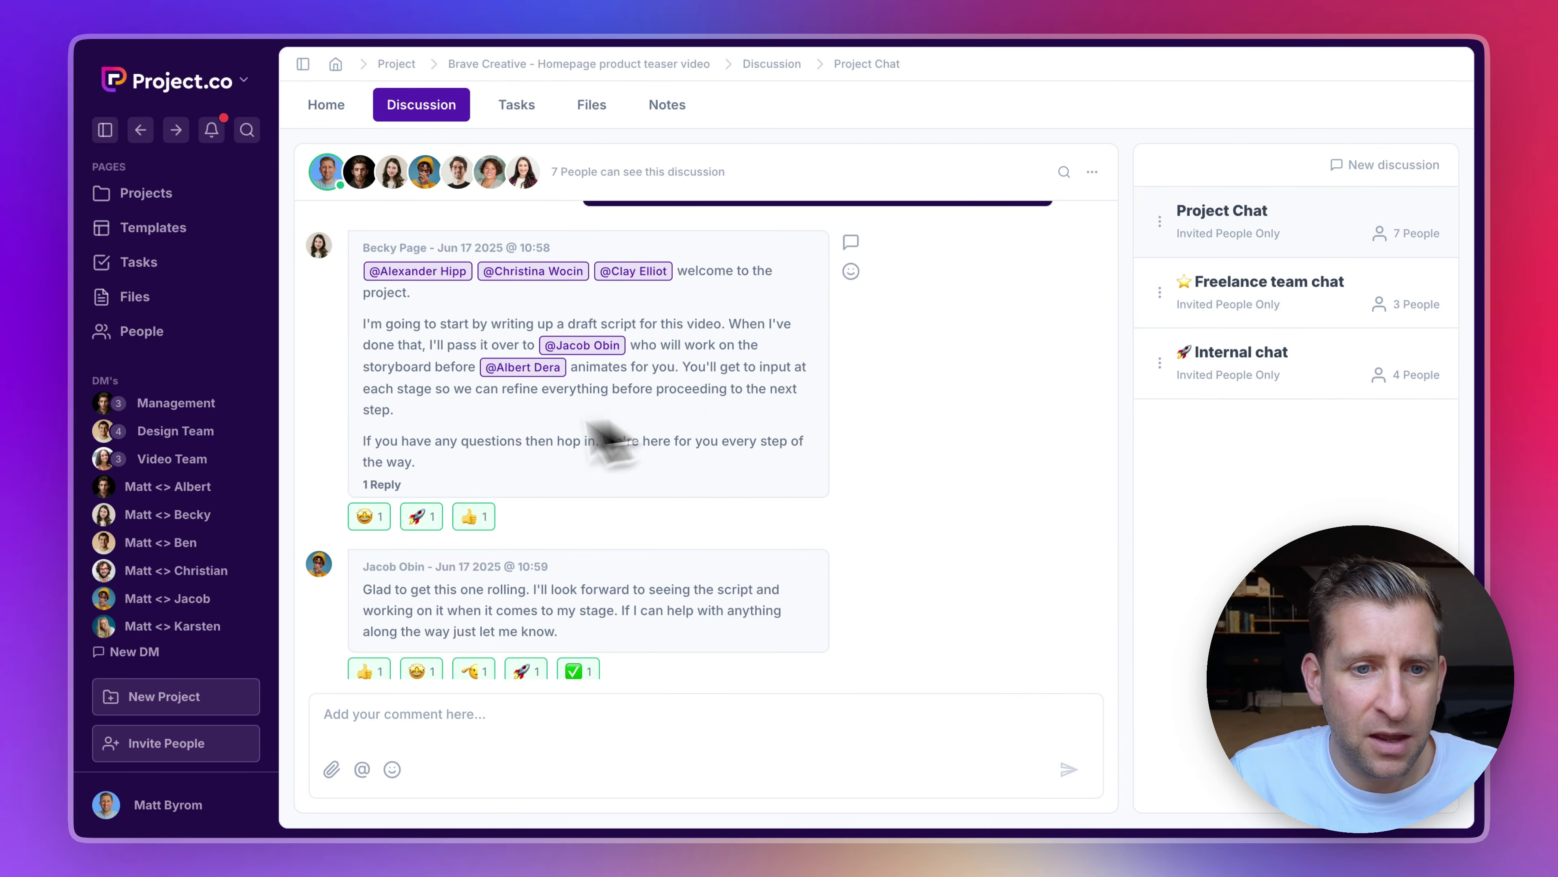
Reopen the reply thread under the project welcome message to view its reply, and close it again.
{"action": "scroll", "coordinate": [402, 359], "scroll_direction": "up", "scroll_amount": 1}
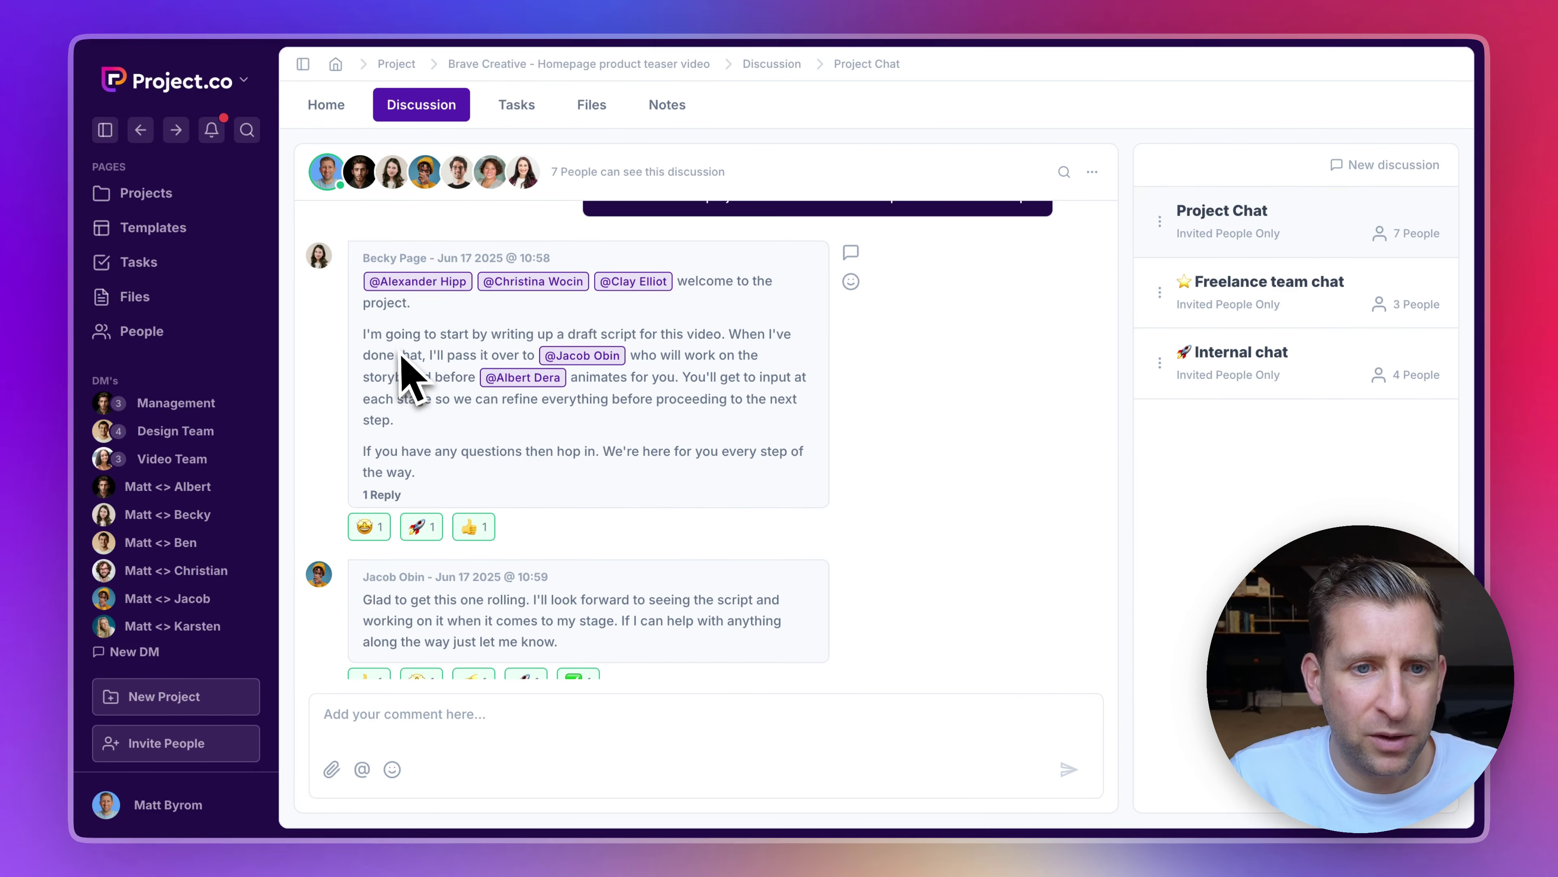
{"action": "left_click", "coordinate": [388, 496]}
{"action": "scroll", "coordinate": [417, 525], "scroll_direction": "down", "scroll_amount": 1}
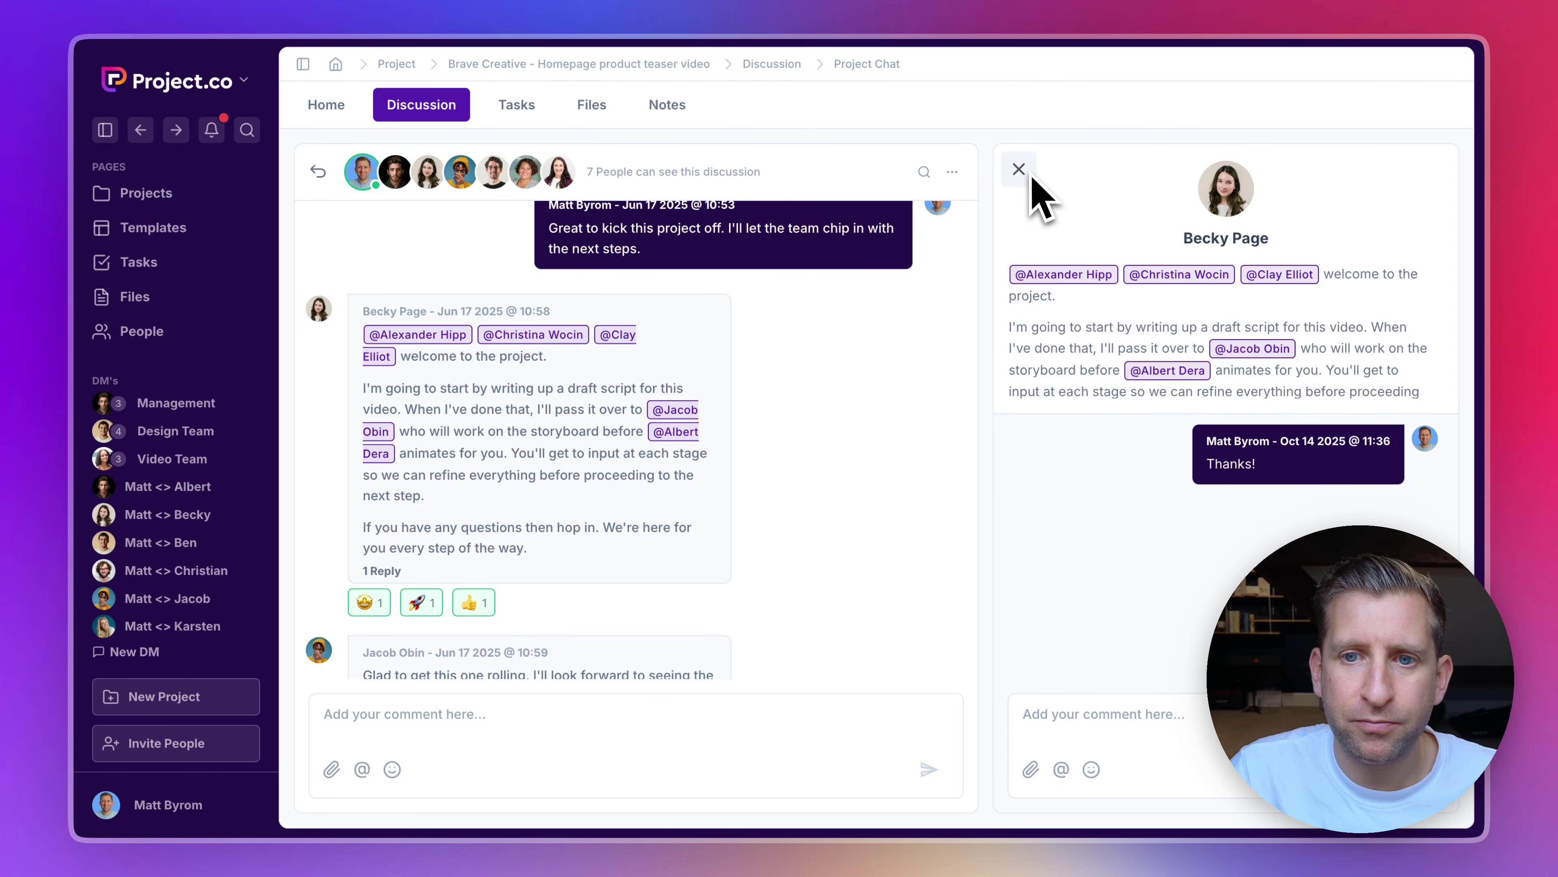
{"action": "left_click", "coordinate": [1019, 169]}
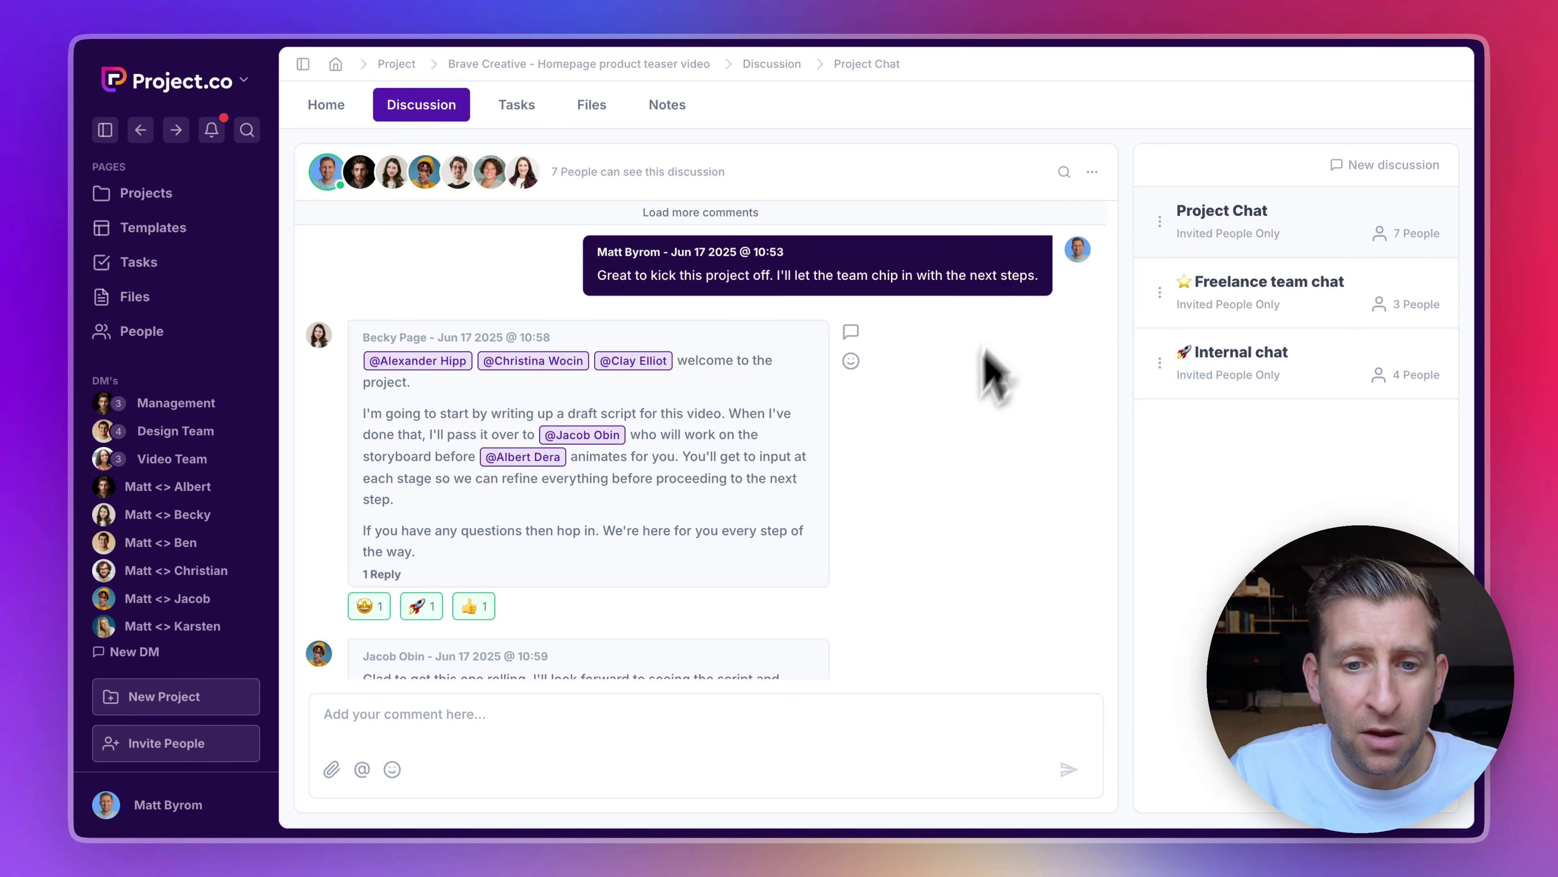
Try to add a green check mark emoji reaction to the project welcome message.
{"action": "scroll", "coordinate": [982, 369], "scroll_direction": "down", "scroll_amount": 1}
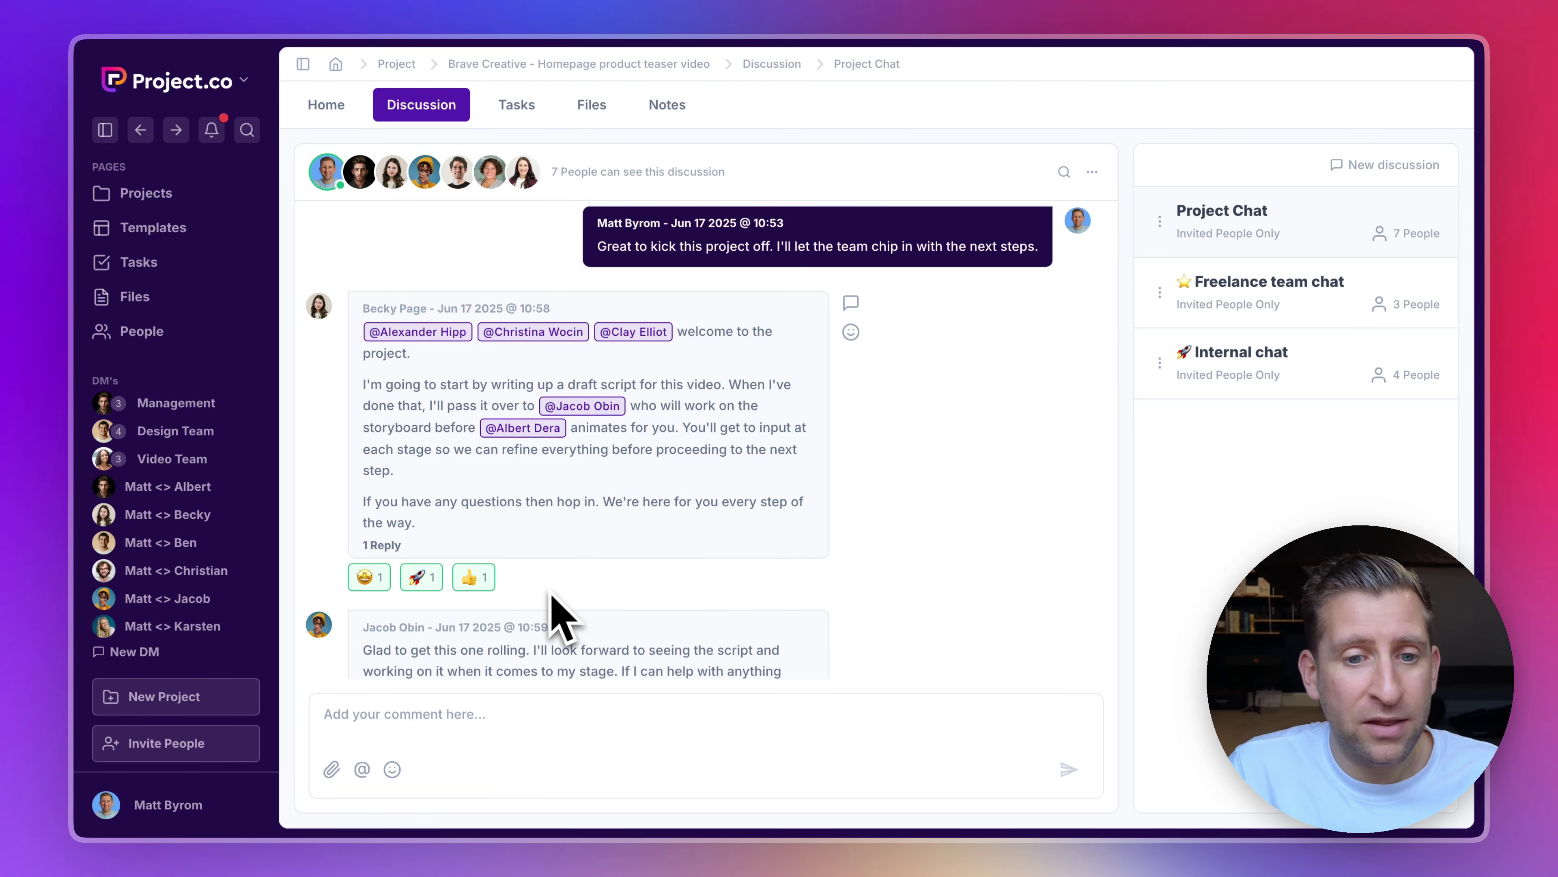
{"action": "scroll", "coordinate": [567, 601], "scroll_direction": "down", "scroll_amount": 1}
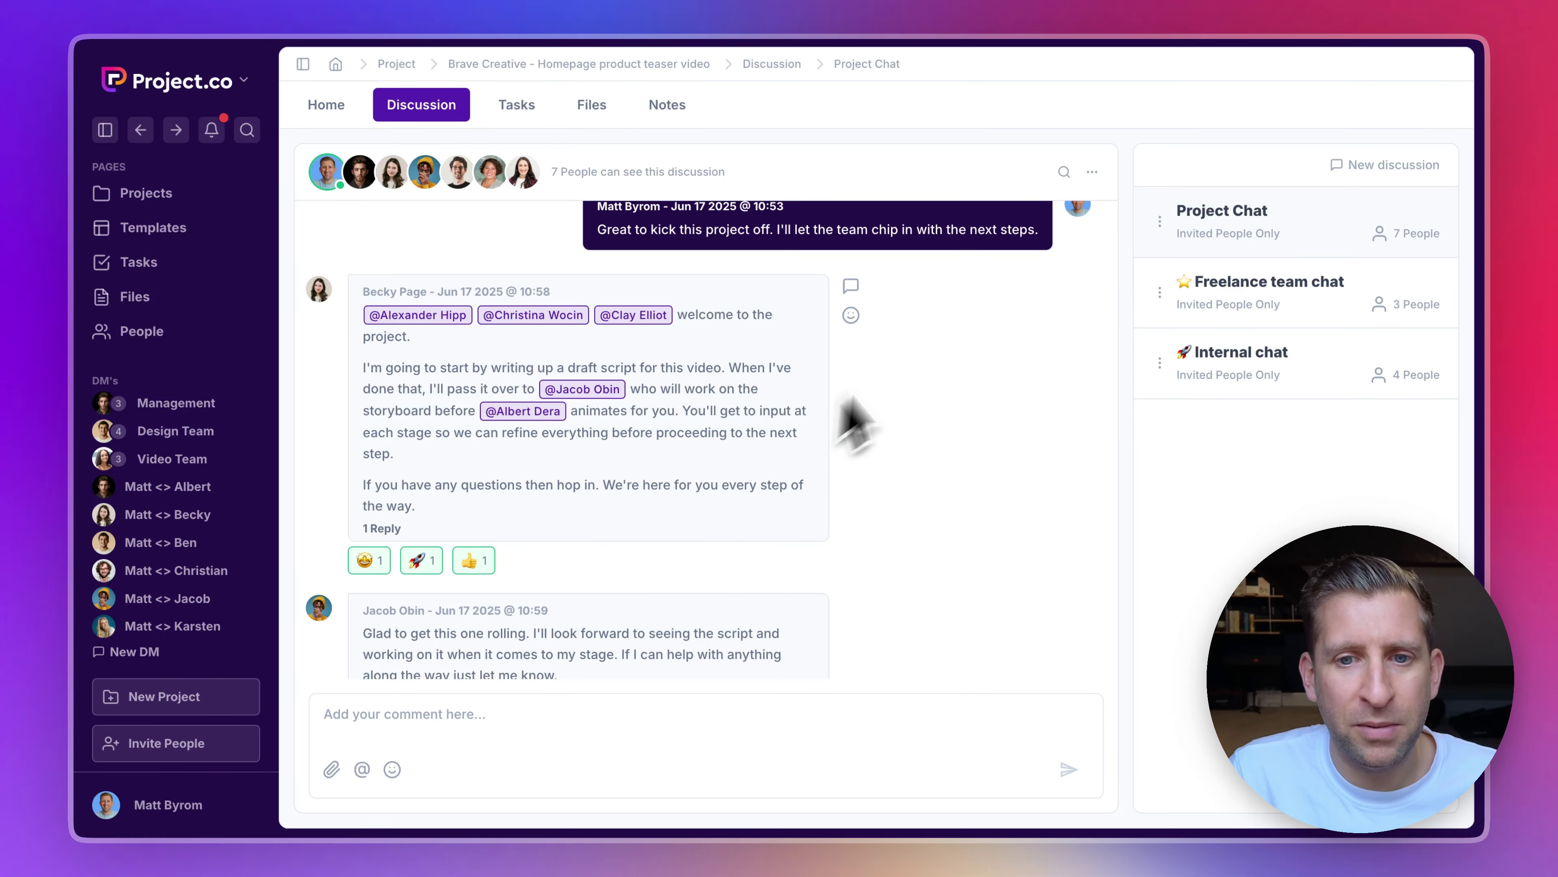
{"action": "left_click", "coordinate": [852, 316]}
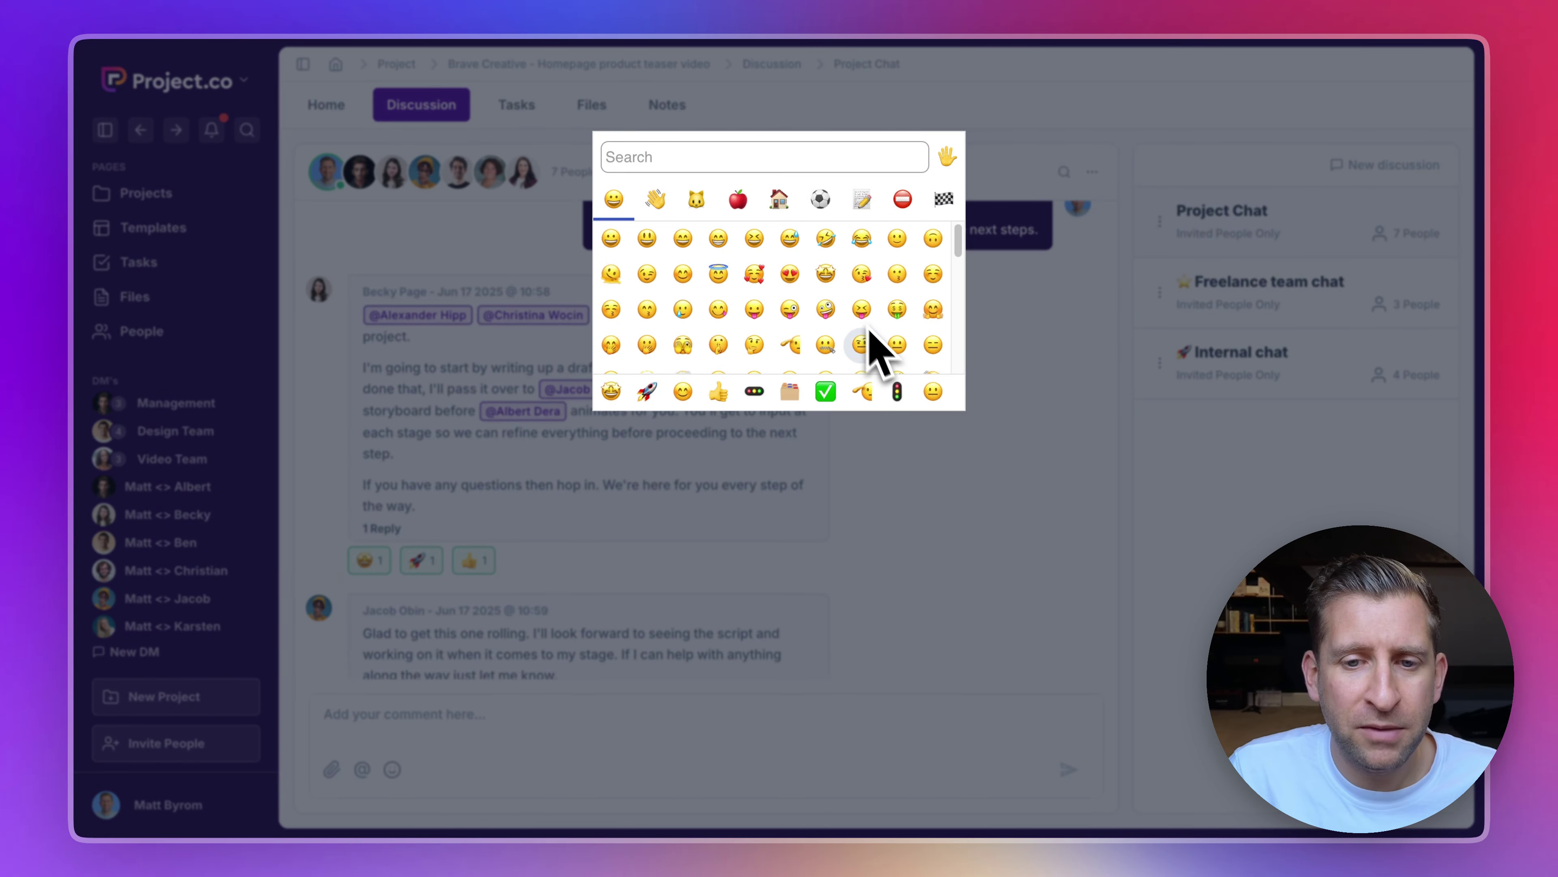
{"action": "left_click", "coordinate": [826, 393]}
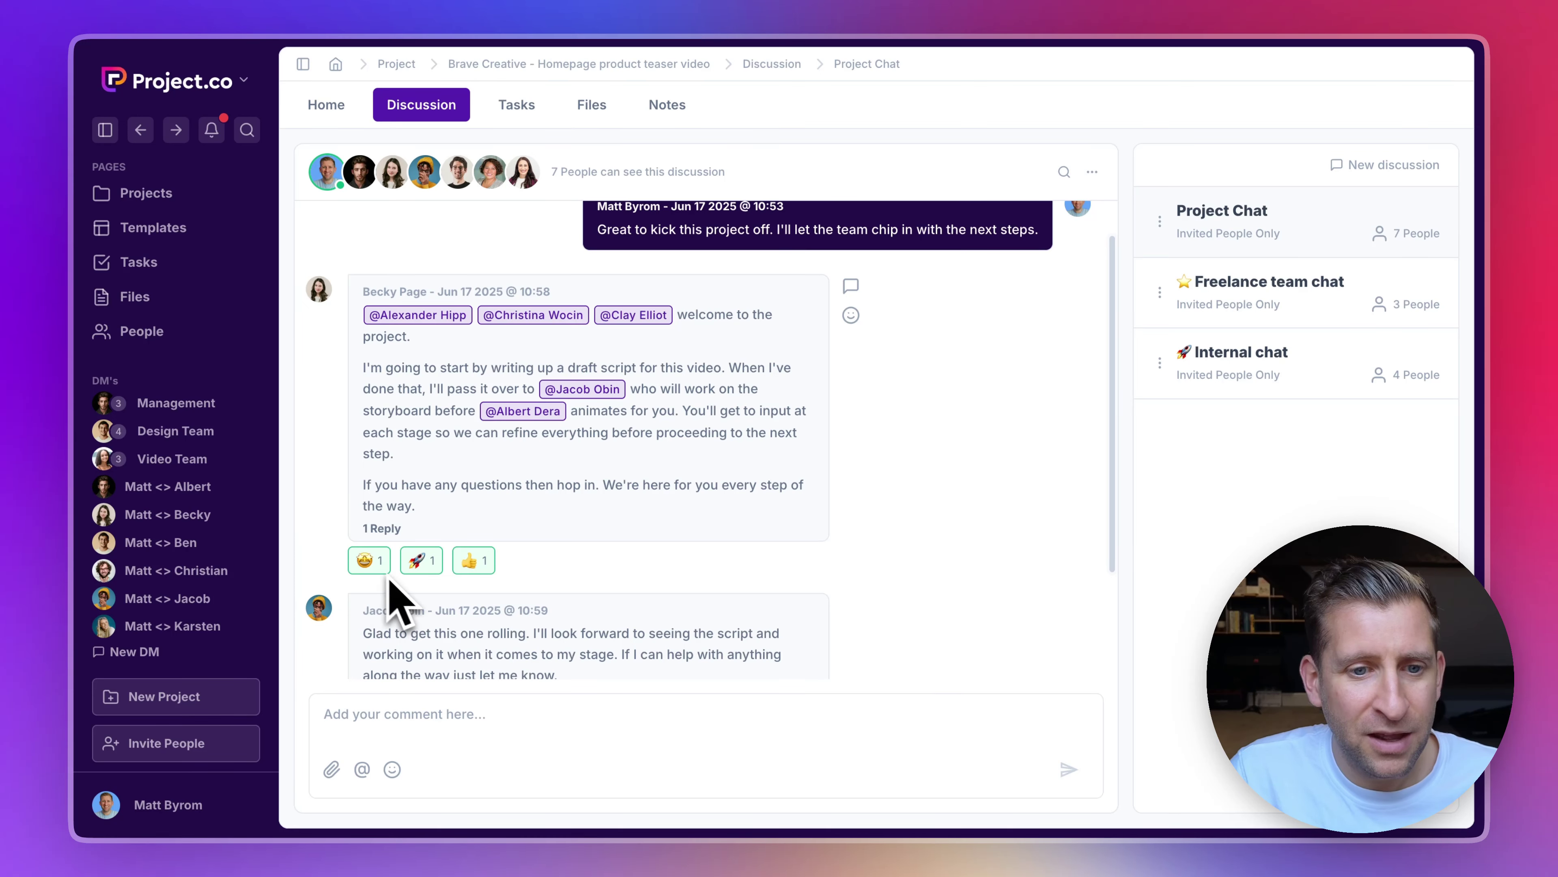
{"action": "mouse_move", "coordinate": [381, 564]}
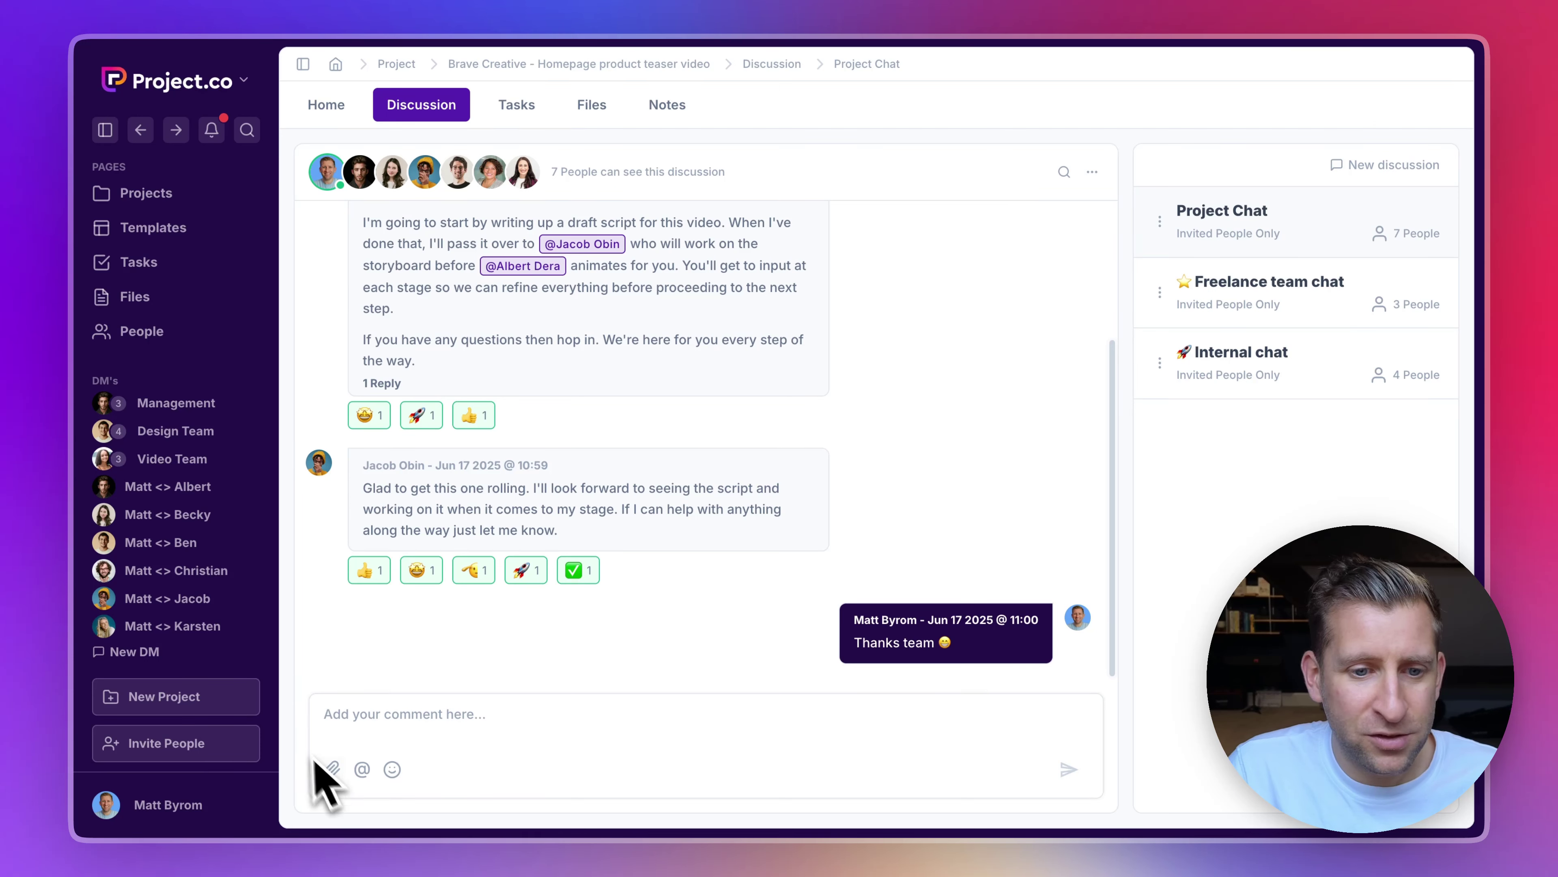
{"action": "left_click", "coordinate": [414, 730]}
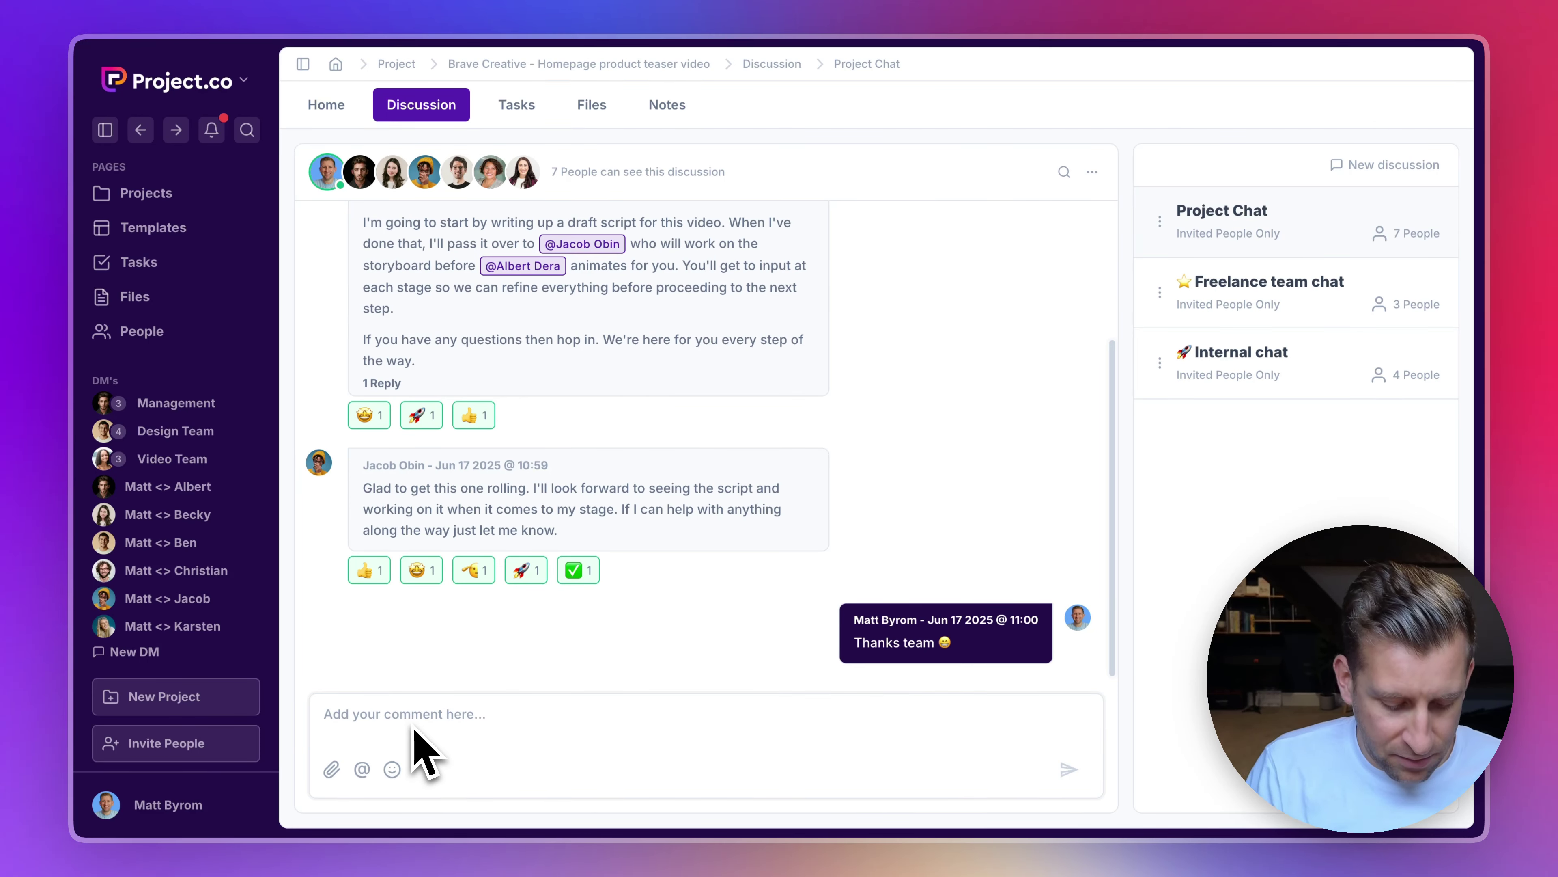
{"action": "type", "text": "Than"}
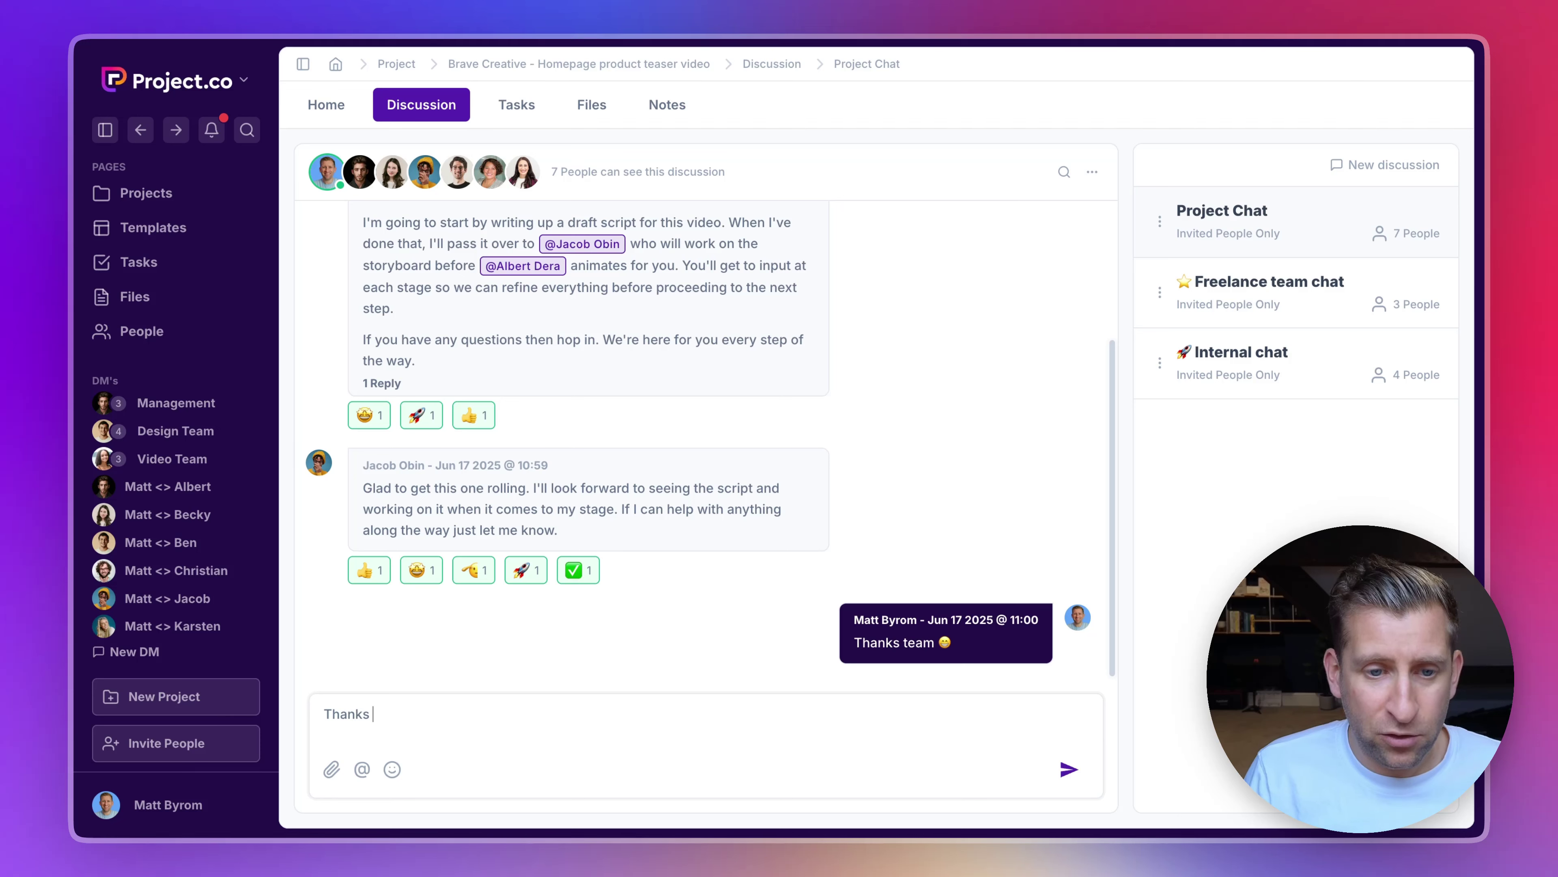
{"action": "type", "text": "ks "}
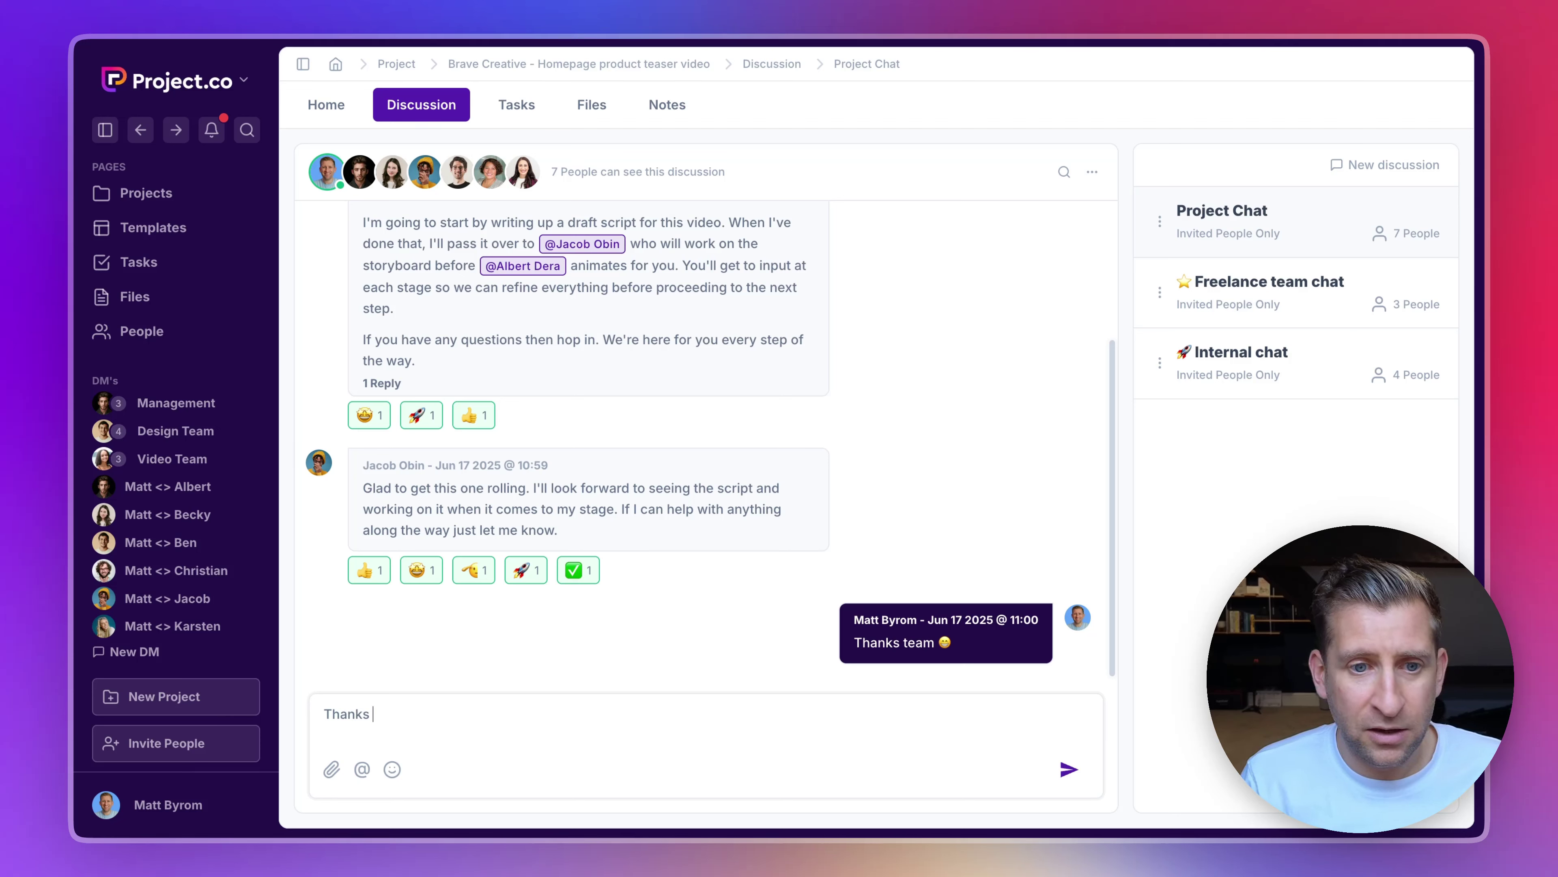
{"action": "type", "text": "@"}
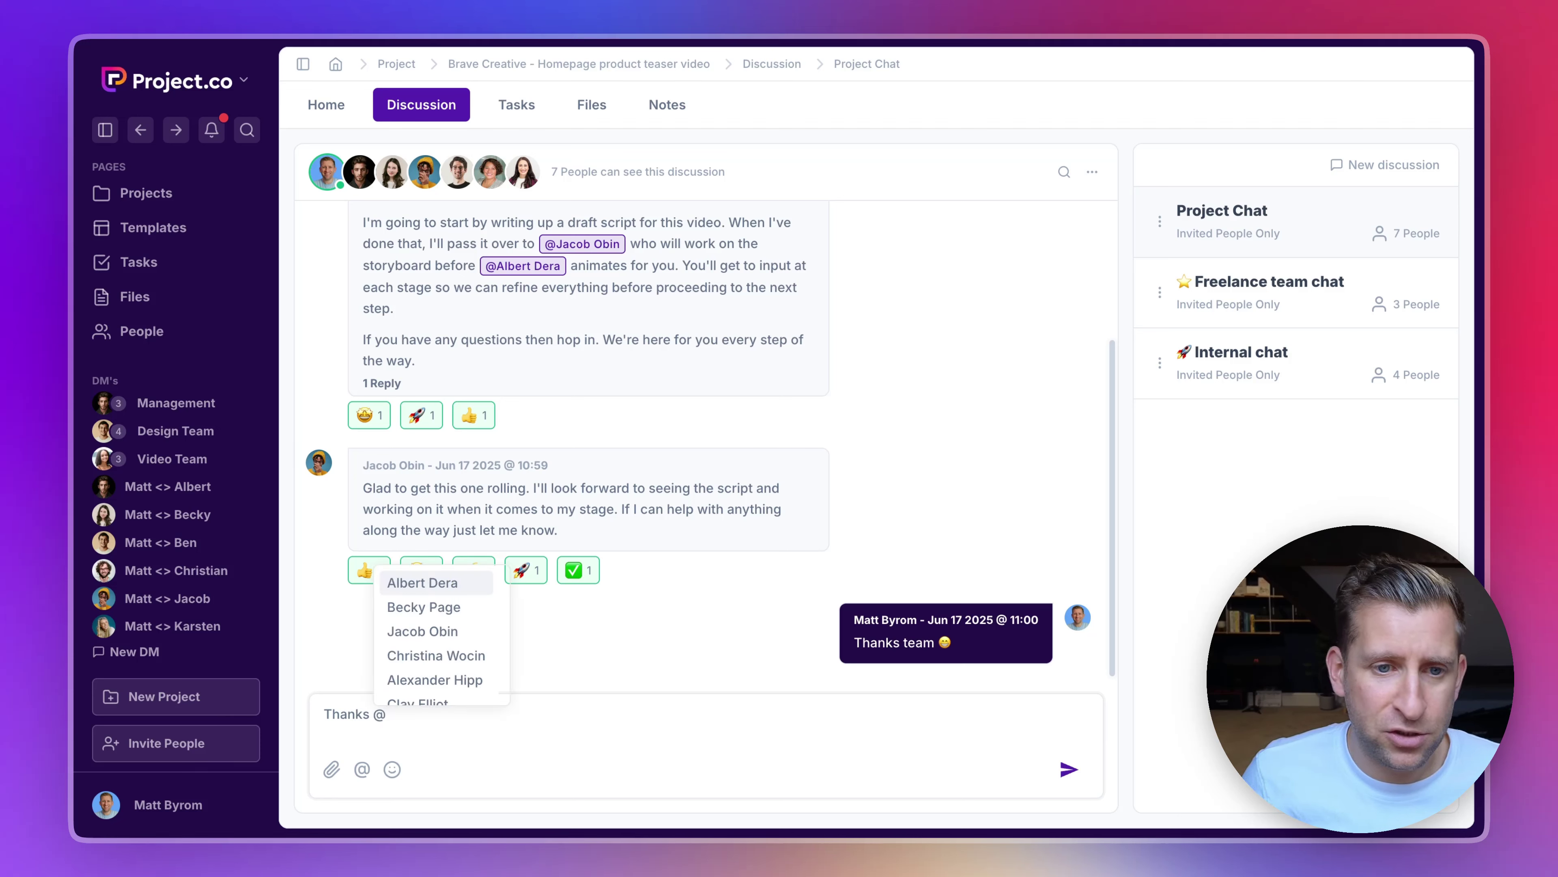
{"action": "key", "text": "Down"}
{"action": "key", "text": "Down"}
{"action": "key", "text": "Return"}
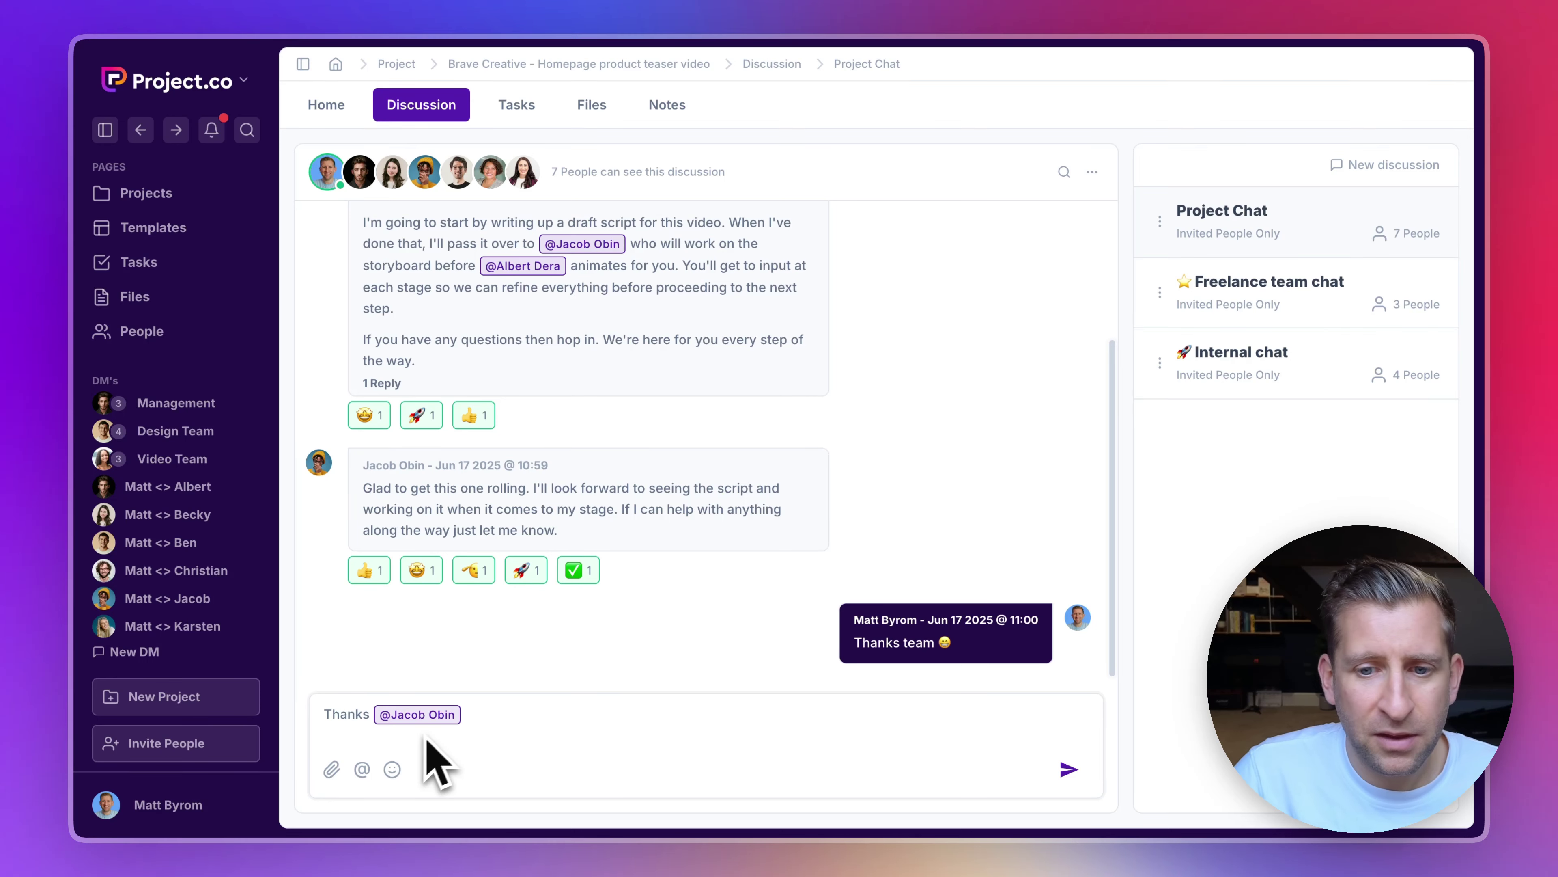
{"action": "left_click", "coordinate": [1070, 769]}
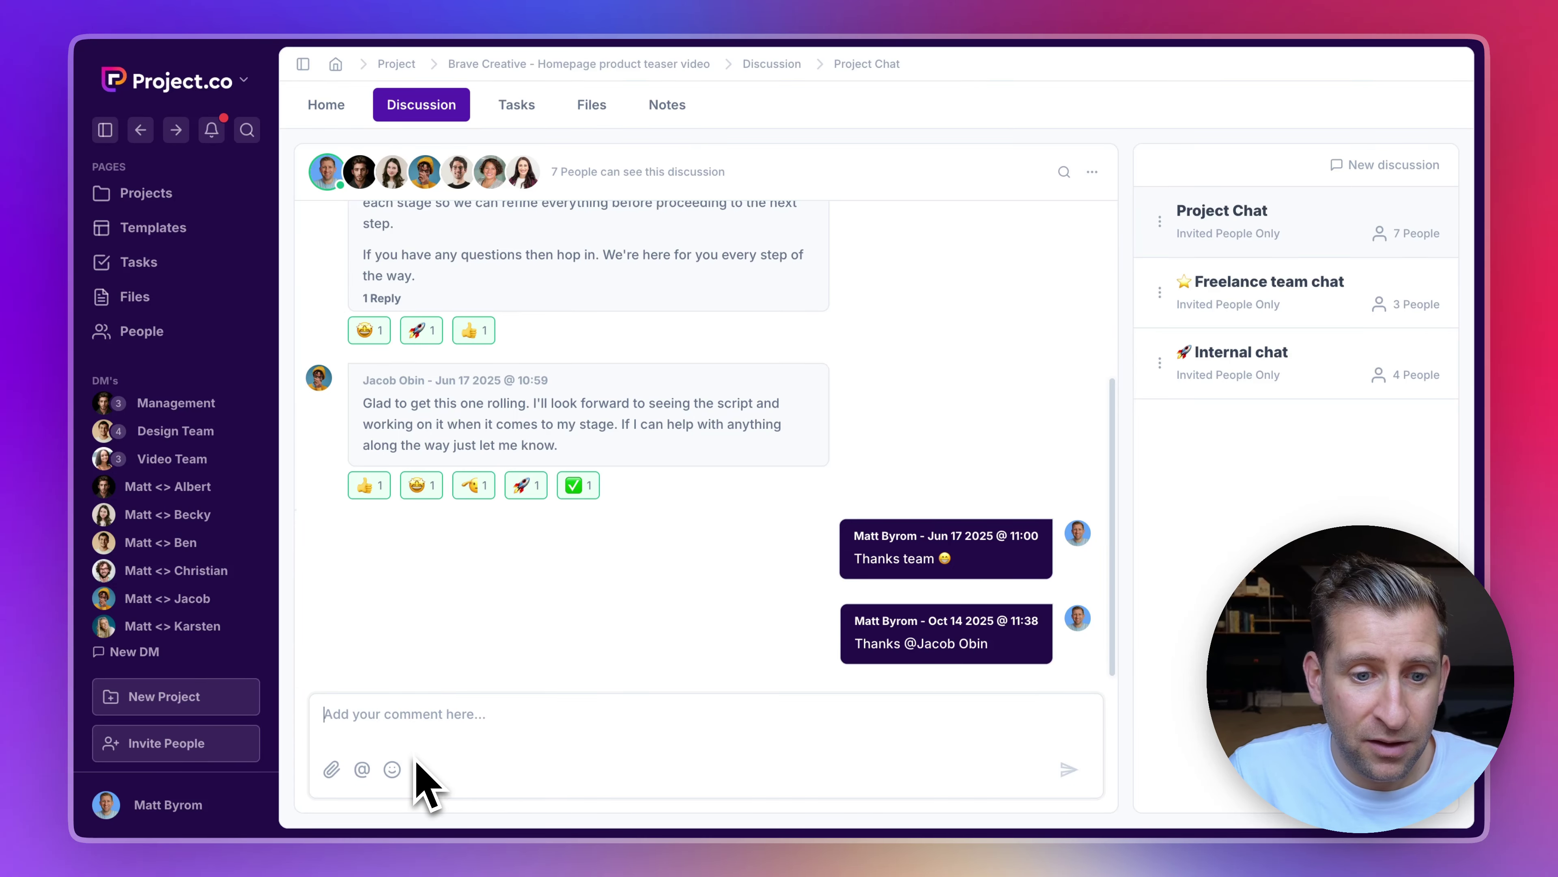
Post a smiling-face emoji as its own comment, and upload the PDF Wyzowl-our-service to the Project Chat.
{"action": "left_click", "coordinate": [393, 770]}
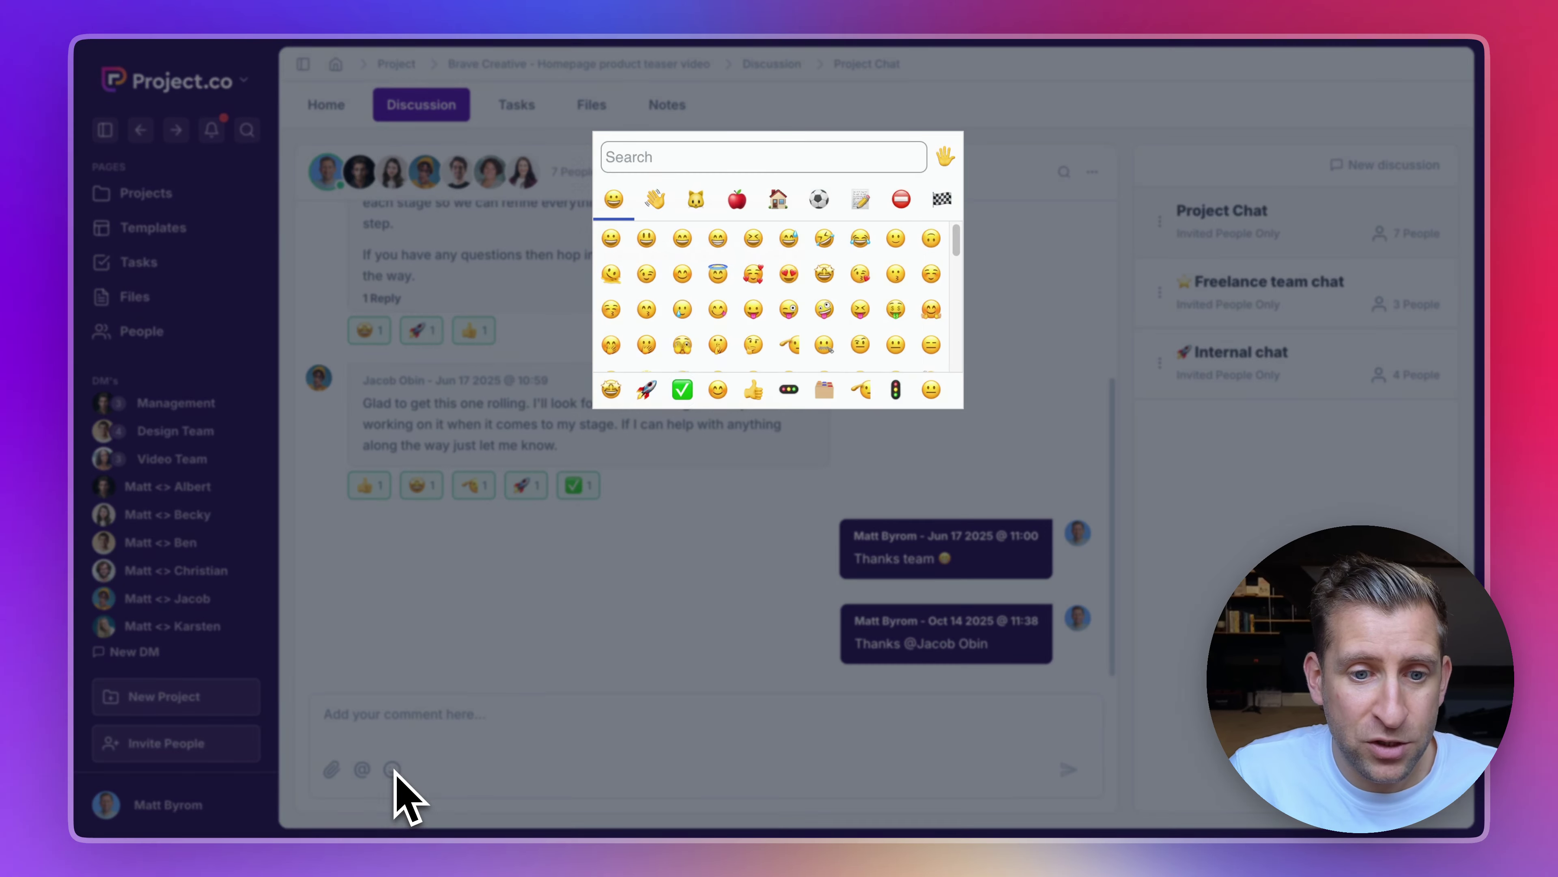
{"action": "left_click", "coordinate": [718, 389]}
{"action": "left_click", "coordinate": [1069, 770]}
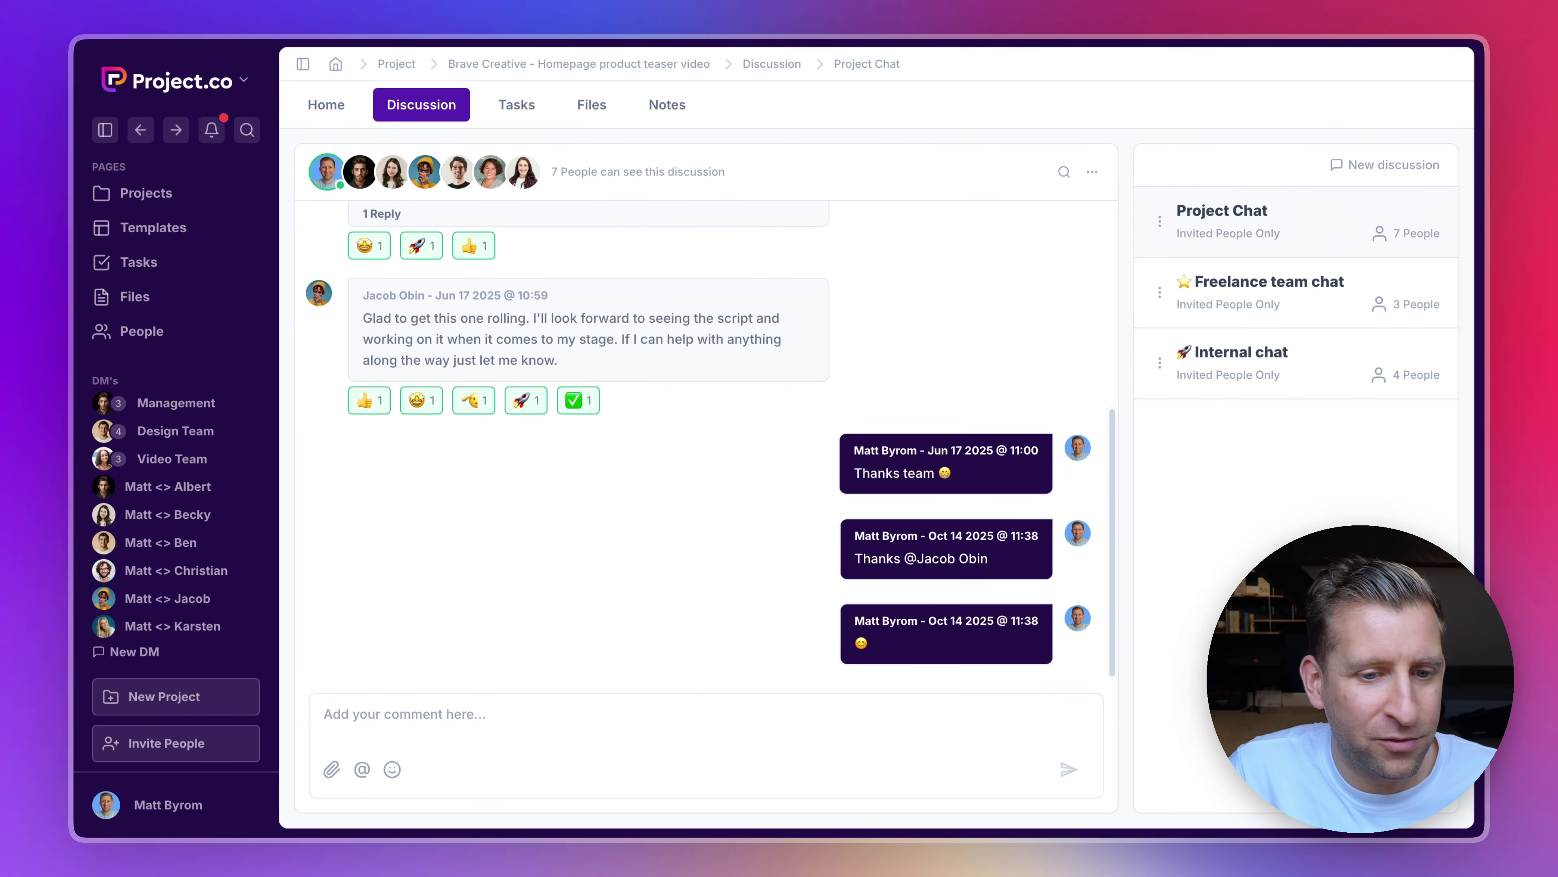
{"action": "left_click_drag", "start_coordinate": [455, 855], "coordinate": [526, 739]}
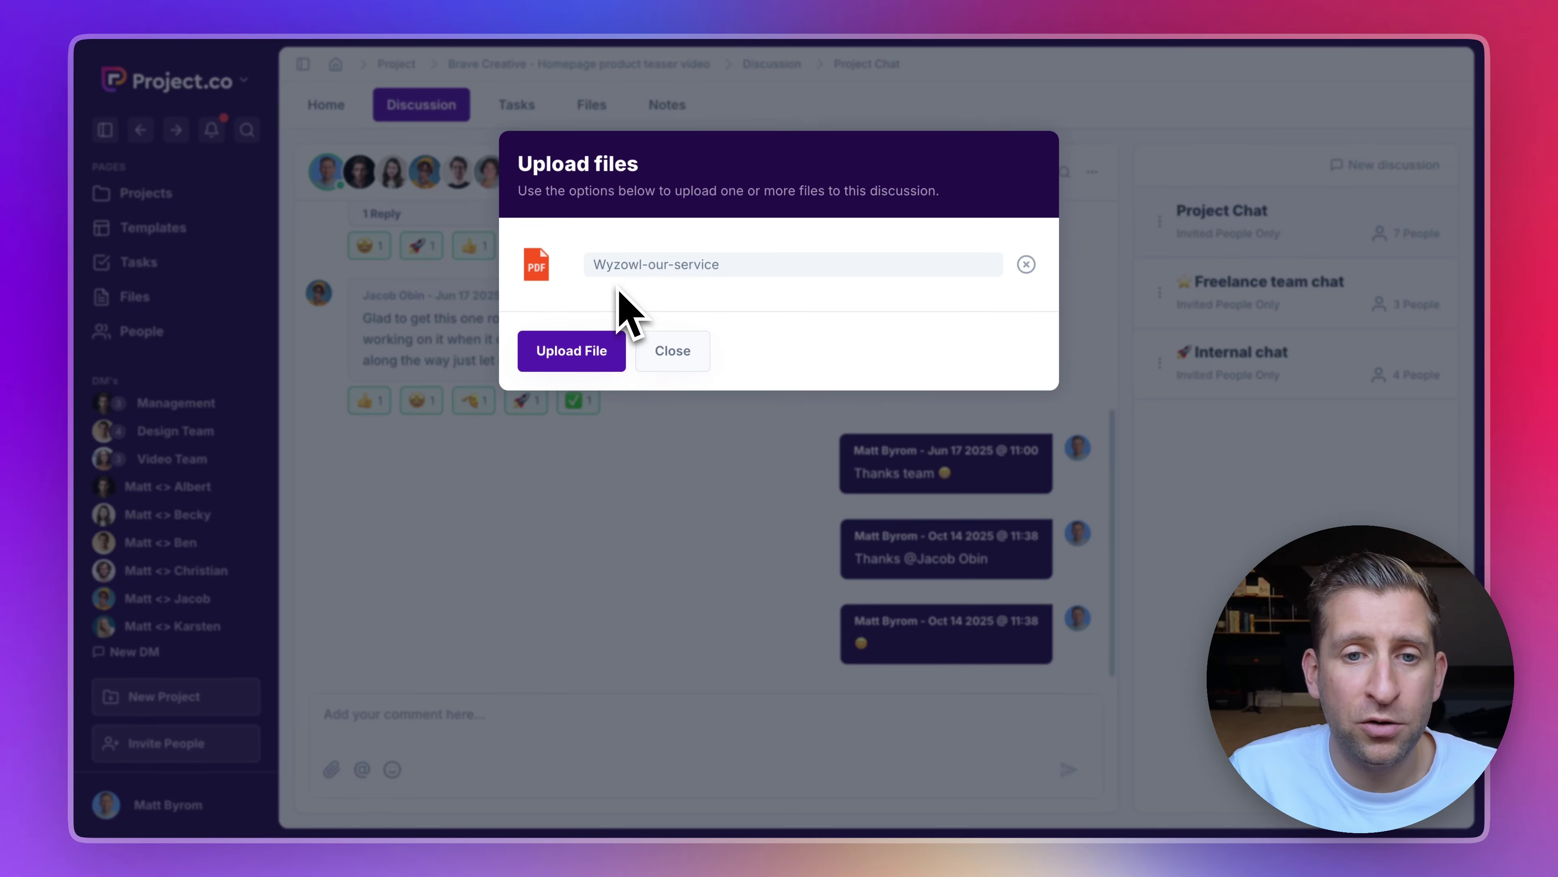
{"action": "left_click", "coordinate": [586, 354]}
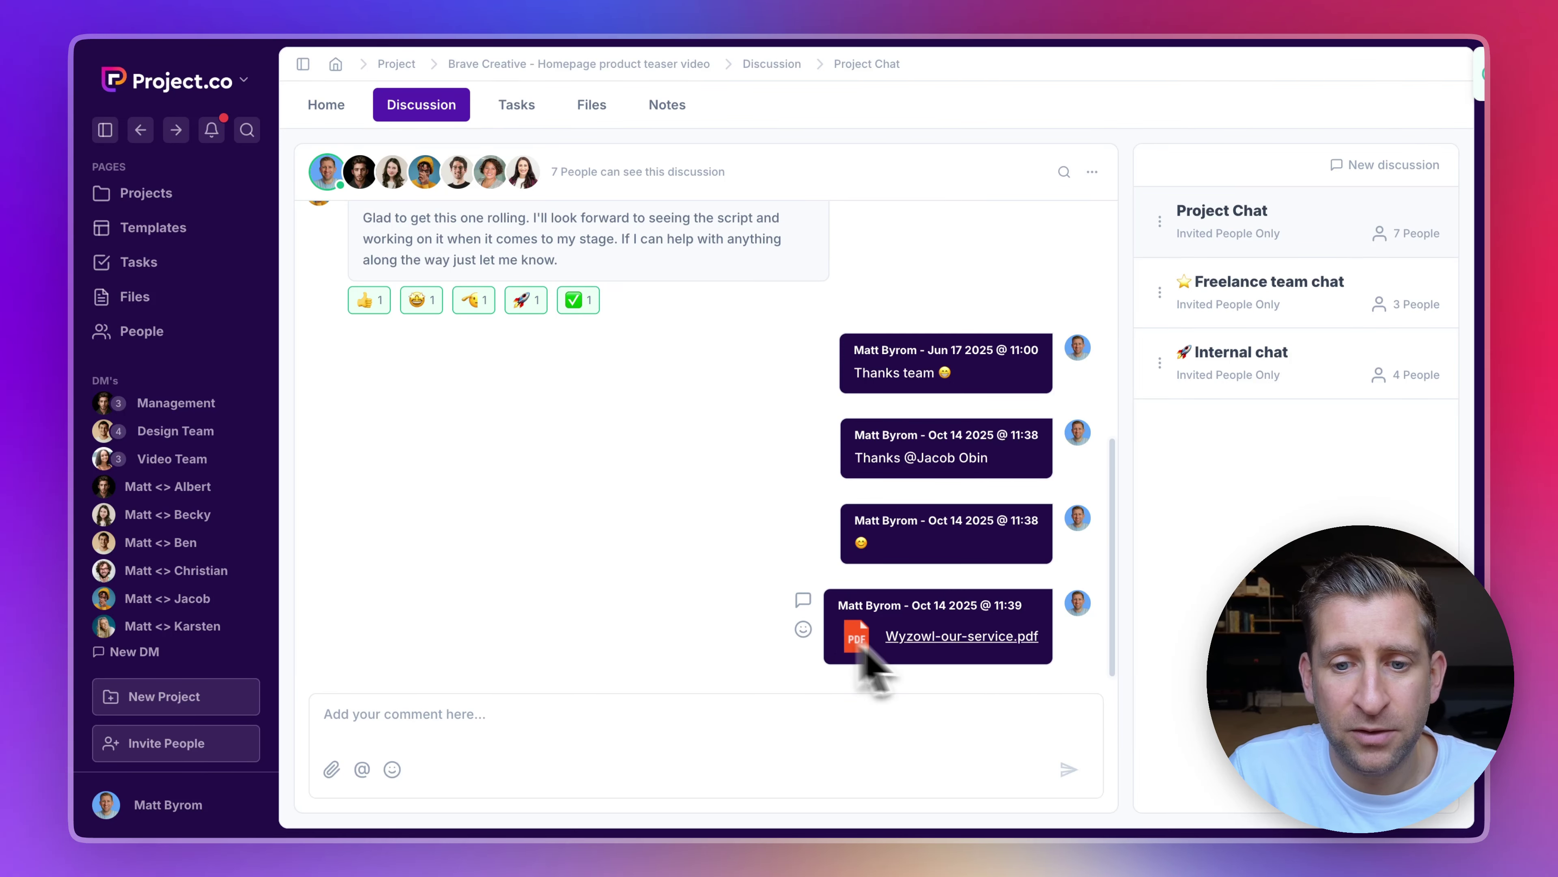
Preview Wyzowl-our-service.pdf, start a discussion on it with the comment "This looks great!", and close the preview.
{"action": "left_click", "coordinate": [969, 639]}
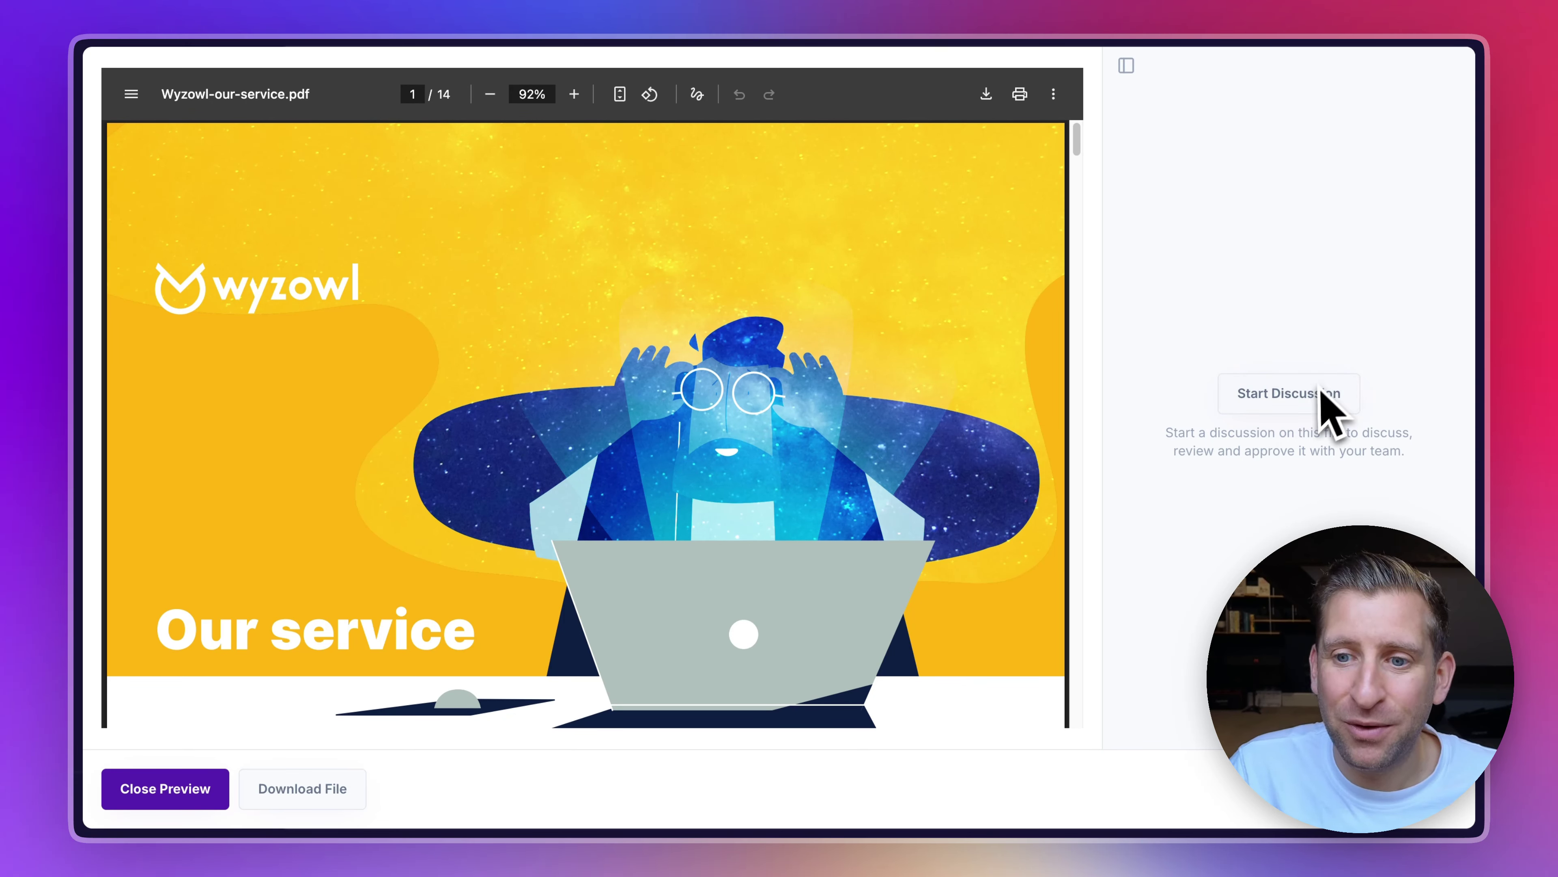
{"action": "left_click", "coordinate": [1314, 402]}
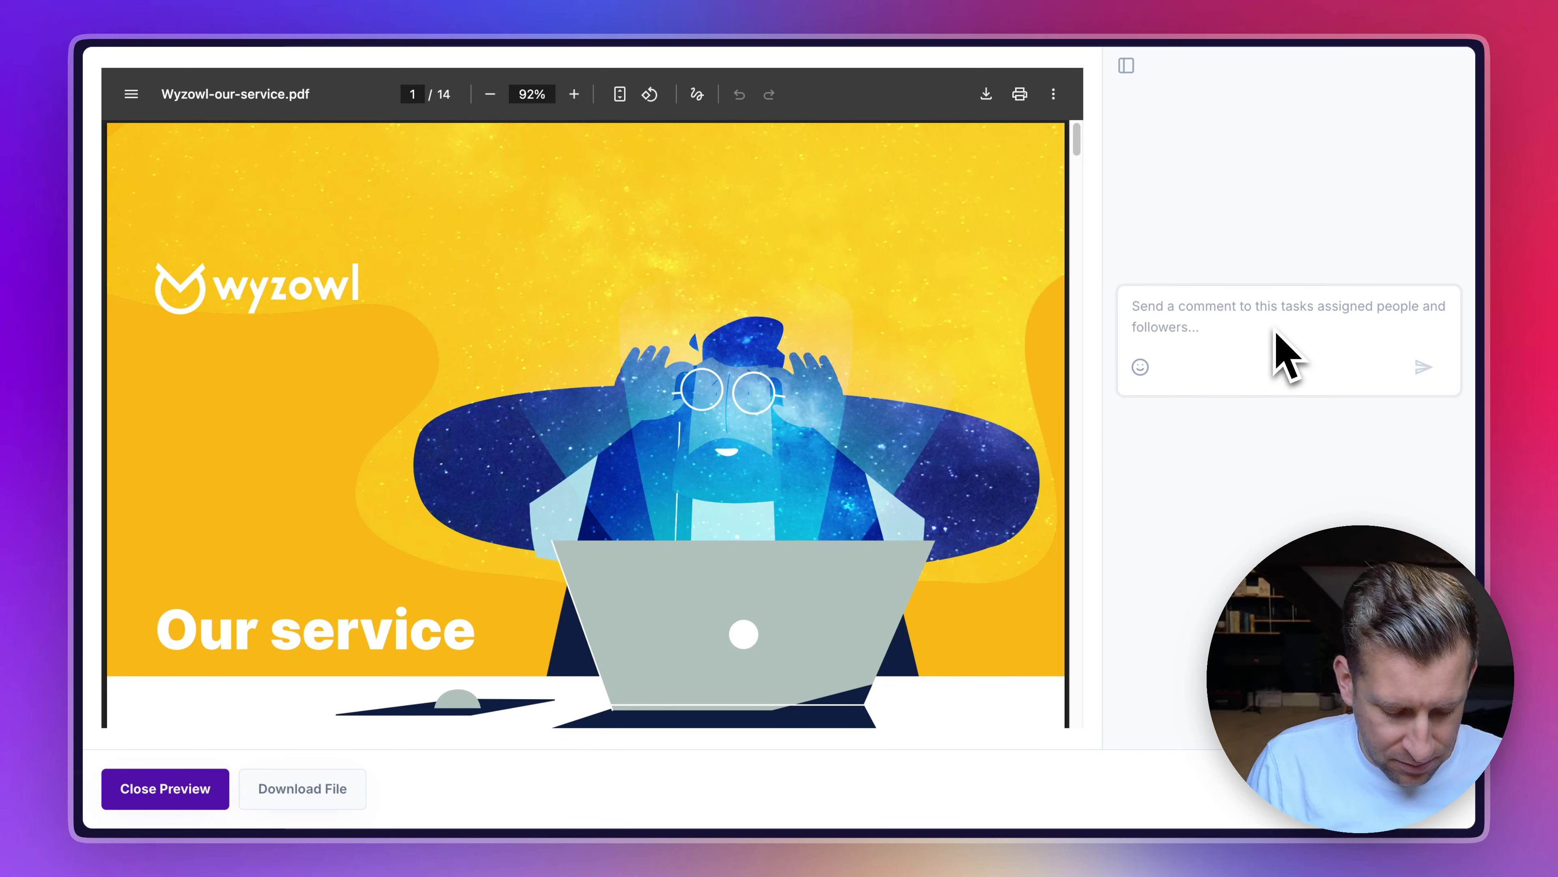
{"action": "type", "text": "This looks gre"}
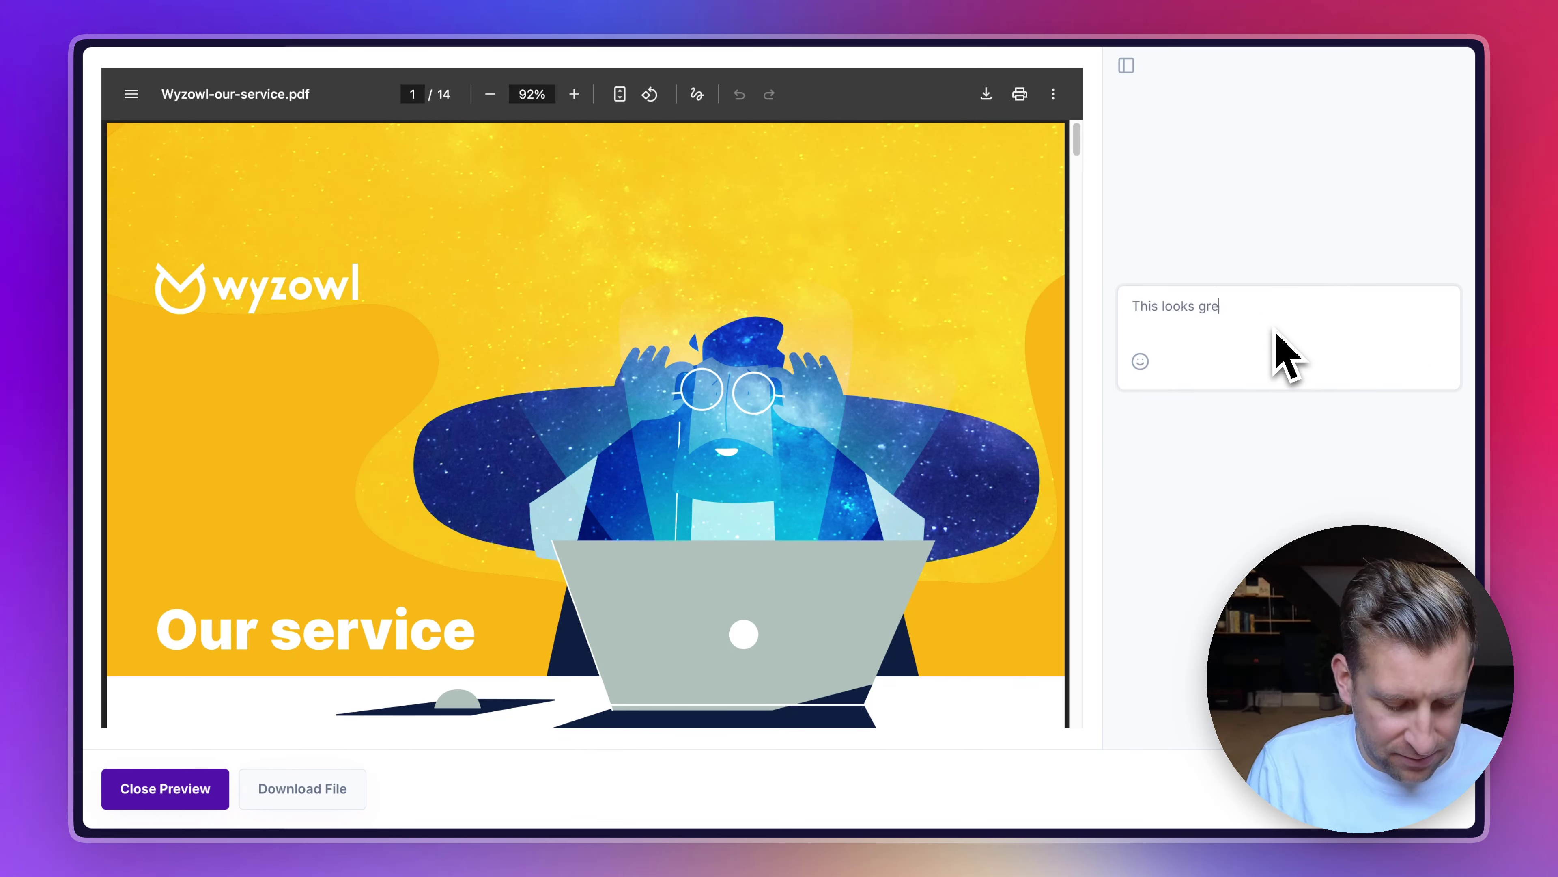
{"action": "type", "text": "at!"}
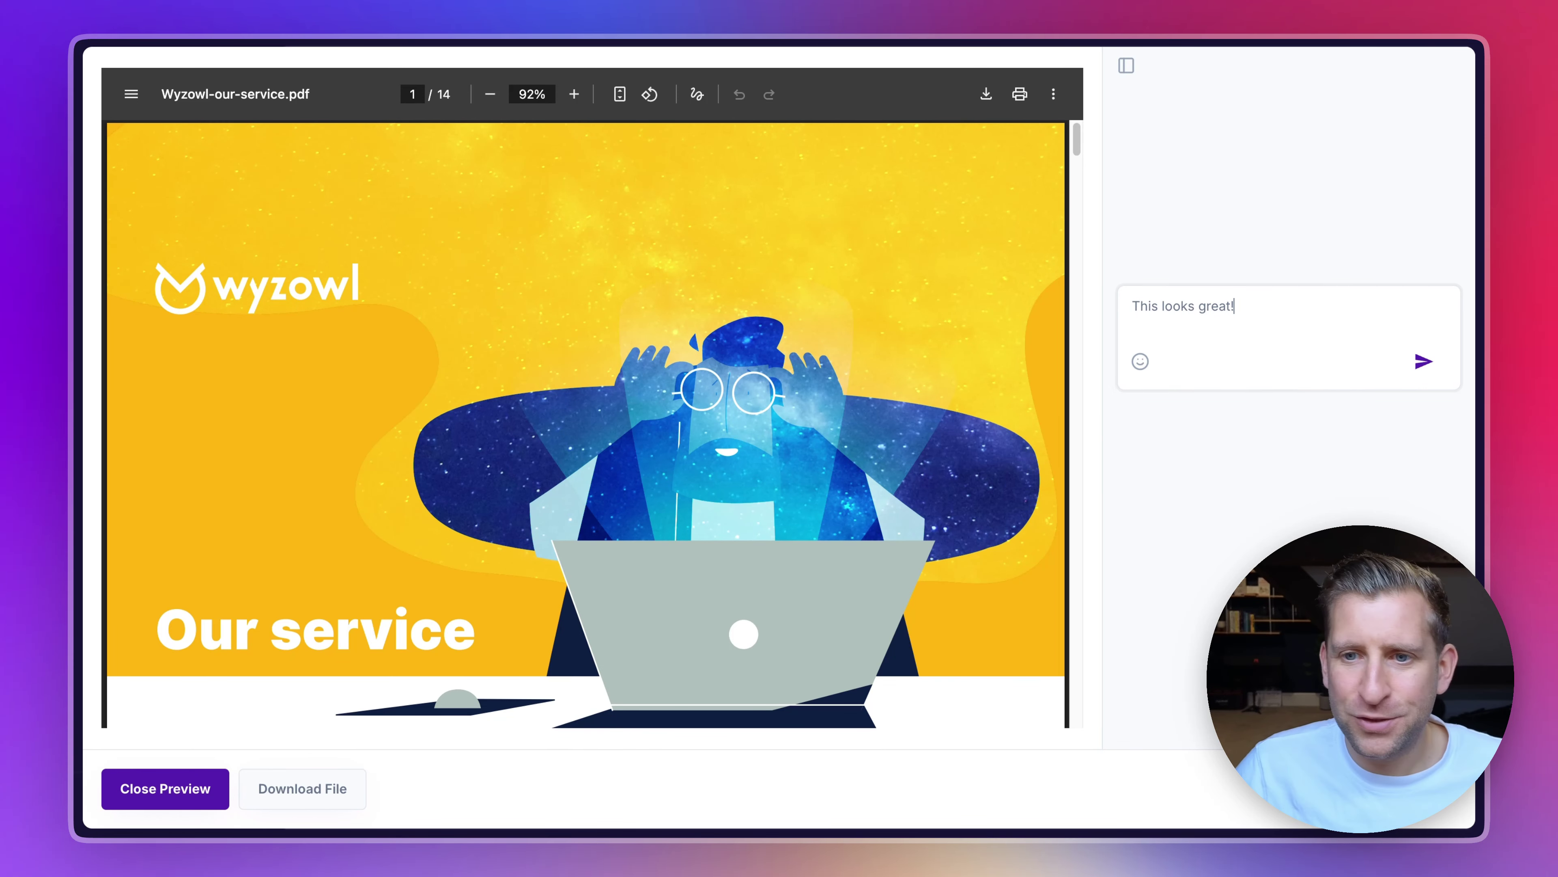
{"action": "left_click", "coordinate": [1426, 363]}
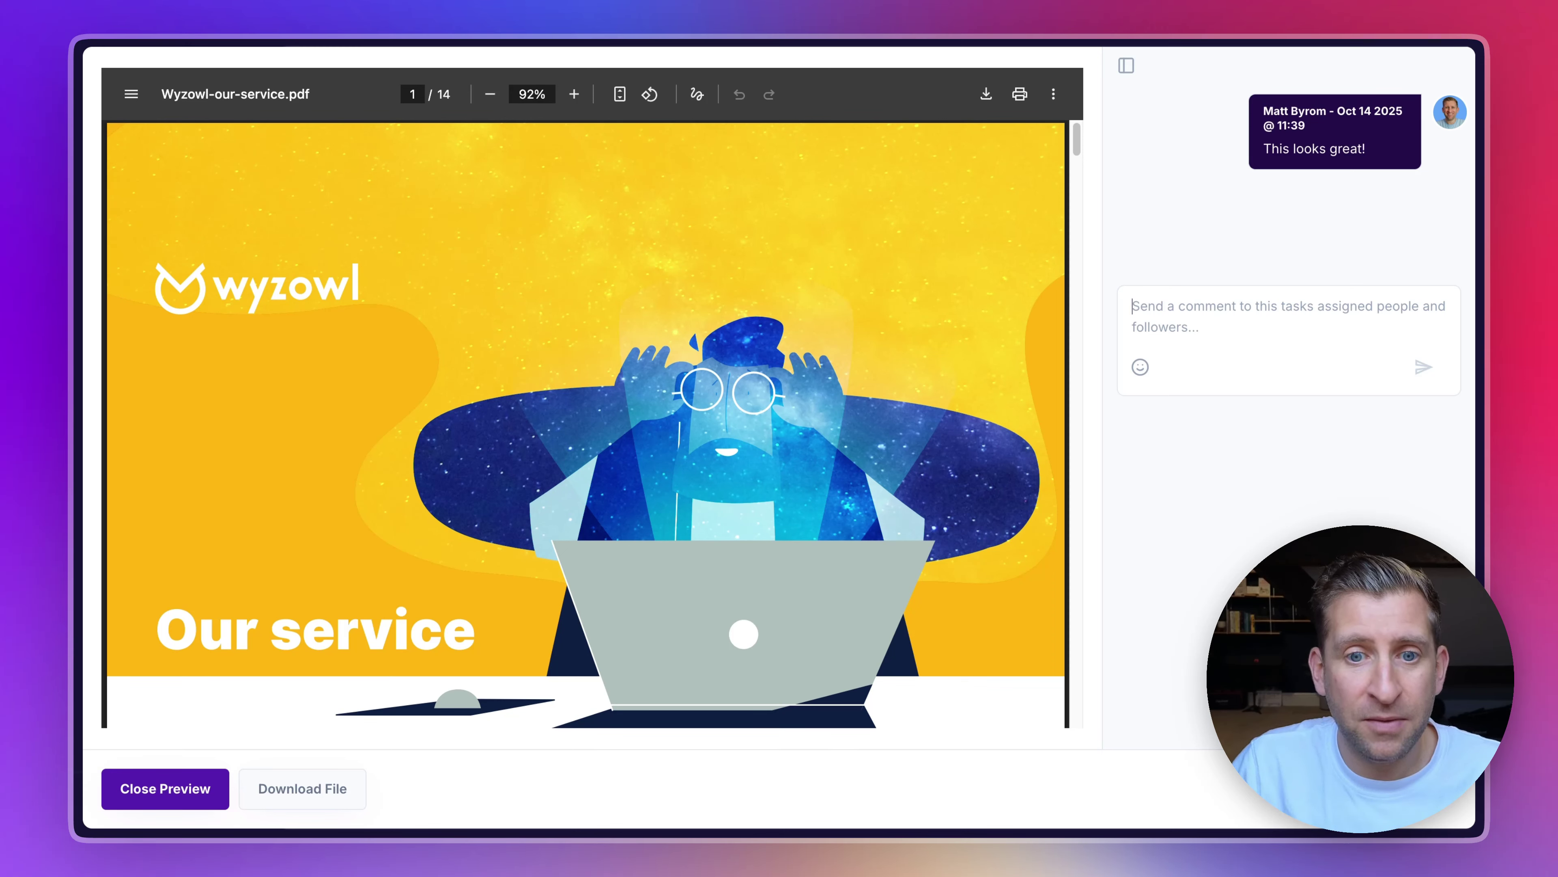
{"action": "left_click", "coordinate": [165, 788]}
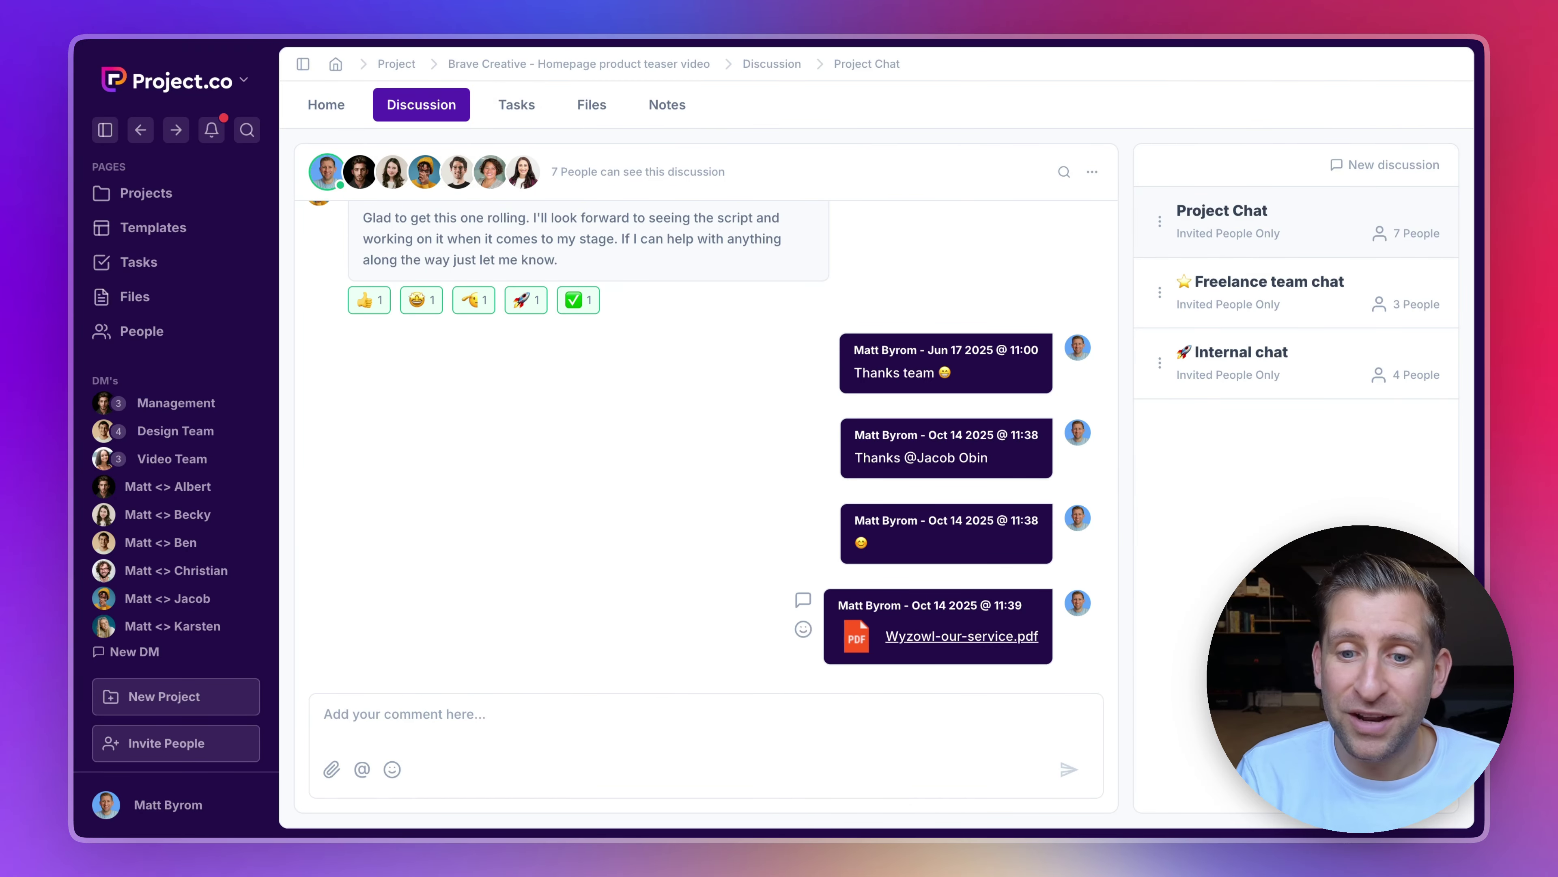